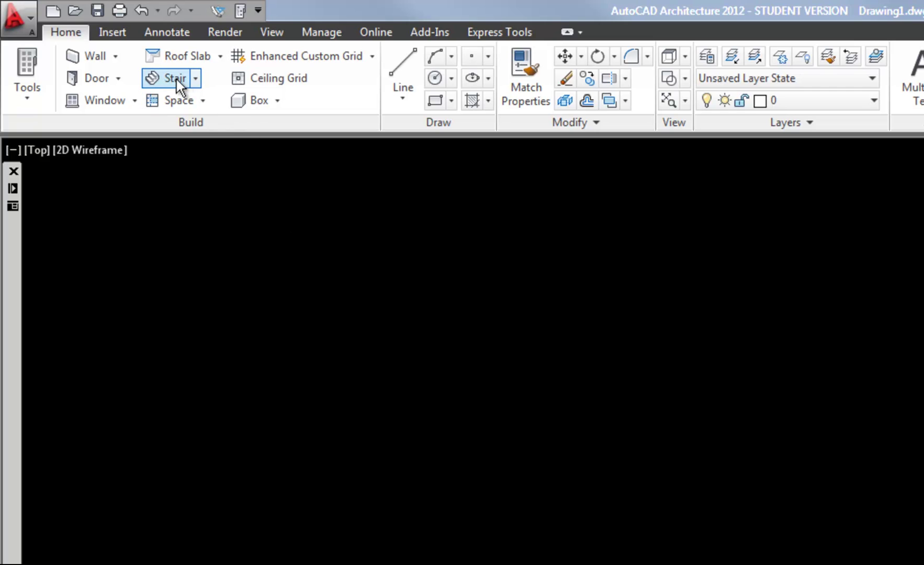
Step: Expand the Design tool palette to show the Stair, Railing and Slab tools
left_click(10, 298)
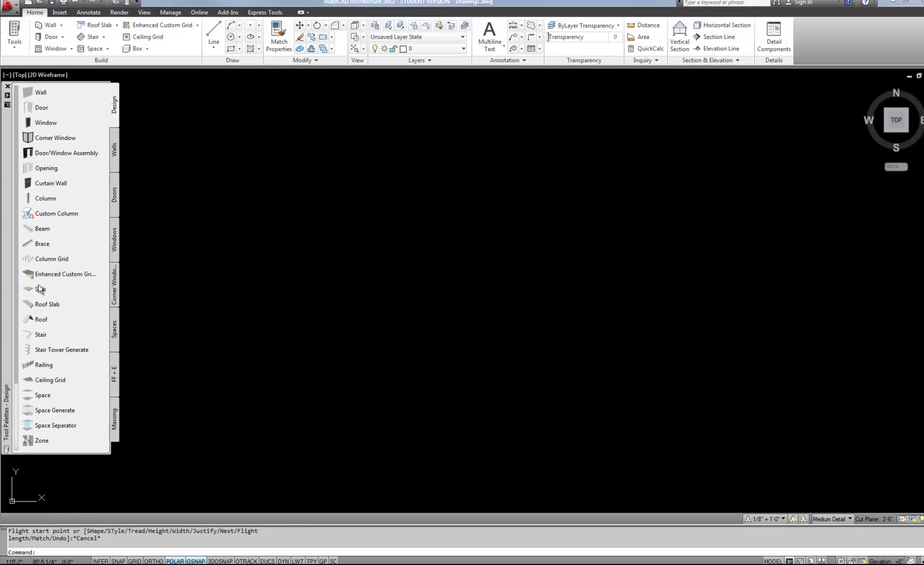
Step: Start a new stair with Height 12'-0" and Width 5'-0"
left_click(40, 335)
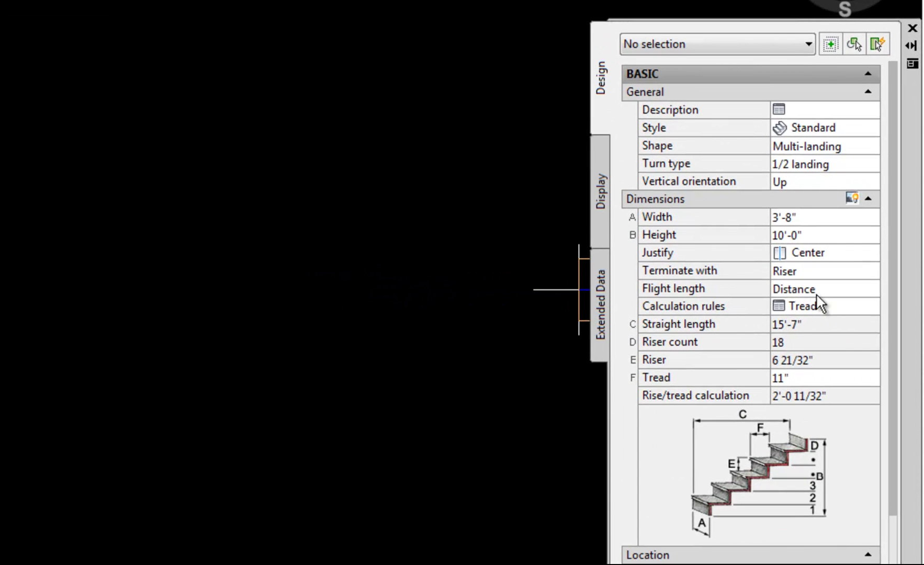
left_click(807, 234)
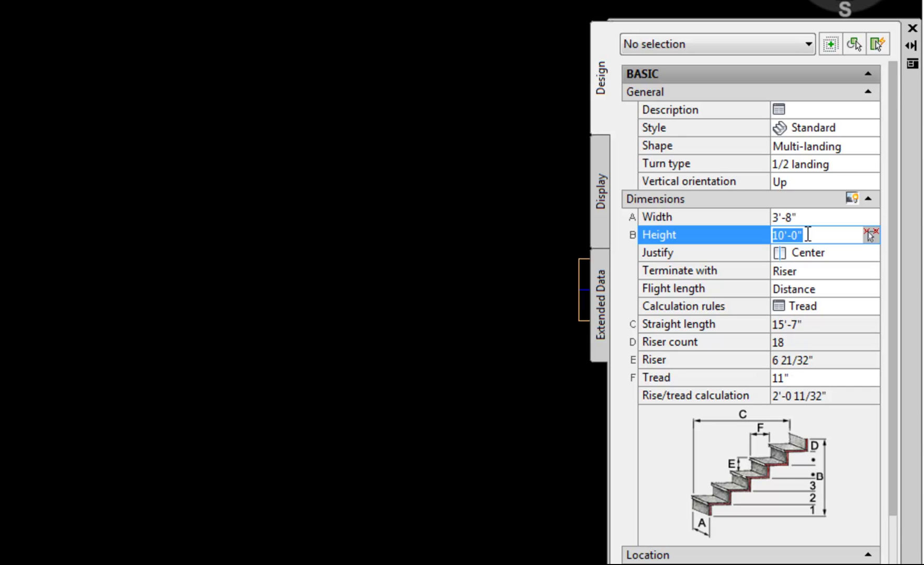
type("12'")
key("Tab")
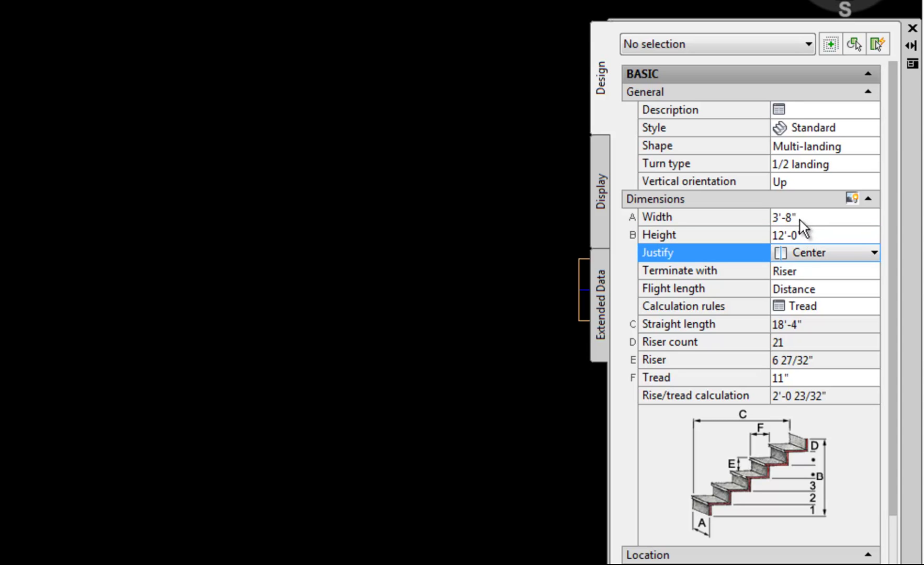
left_click(798, 216)
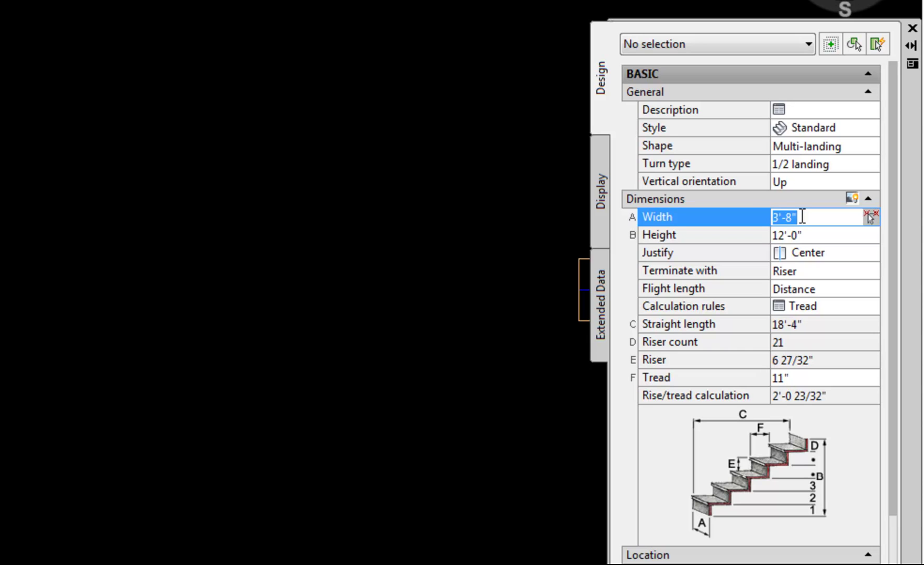
type("5'")
key("Tab")
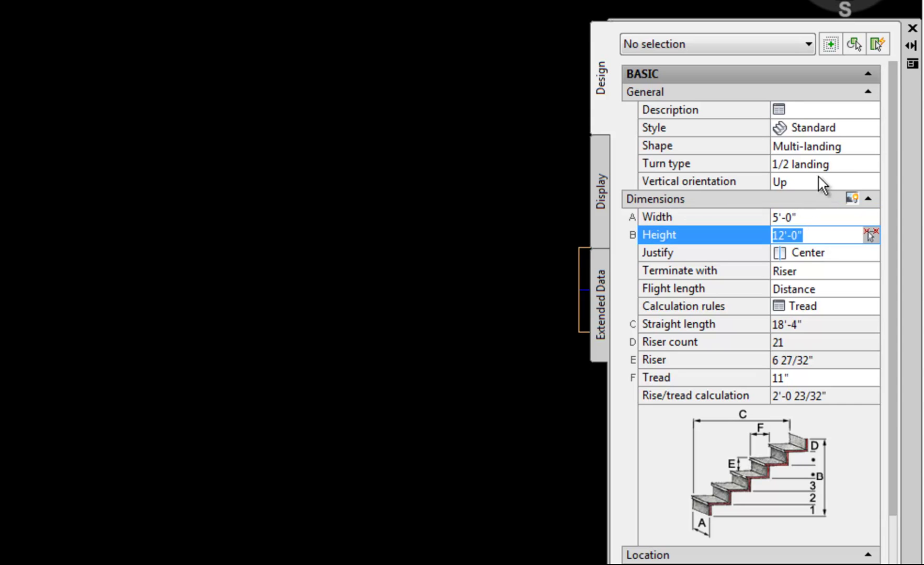
Step: Change the new stair's Shape to Straight
left_click(796, 380)
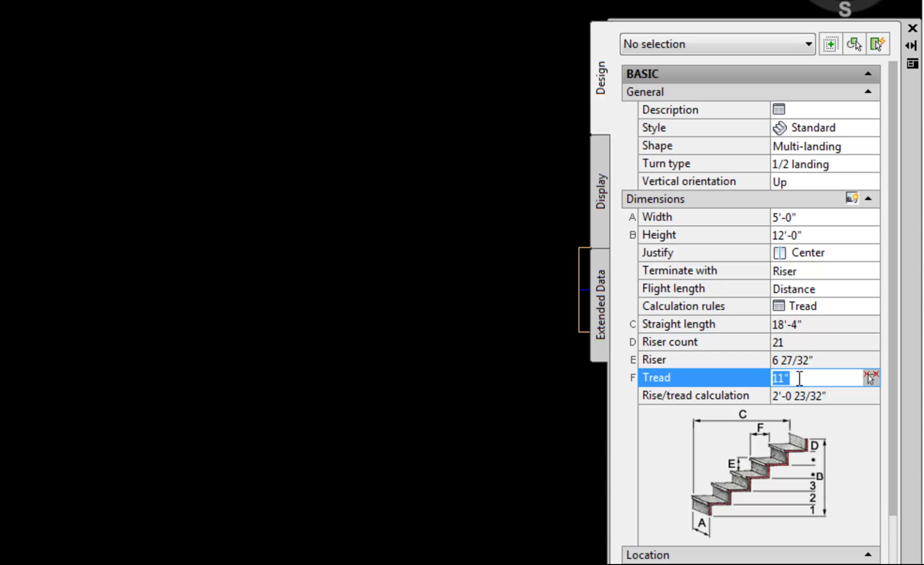
left_click(846, 147)
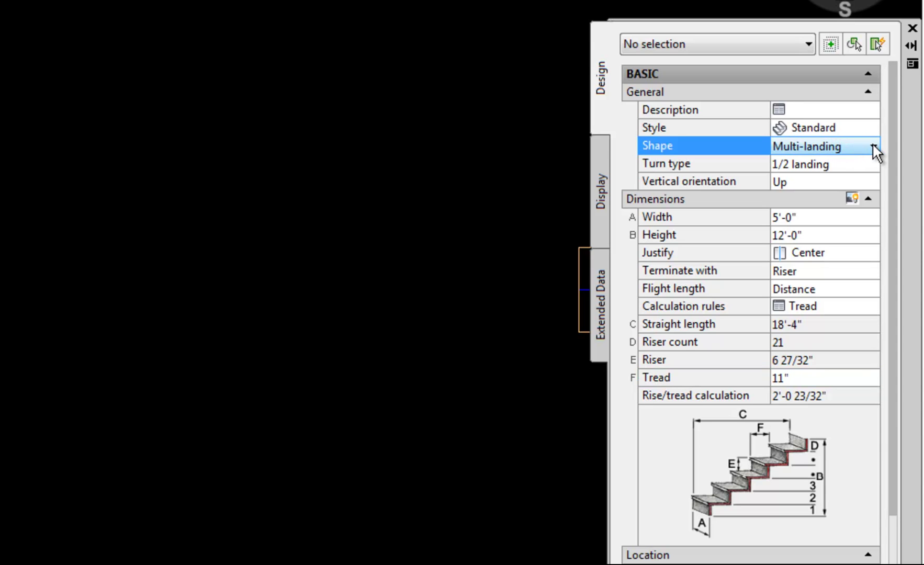
left_click(873, 142)
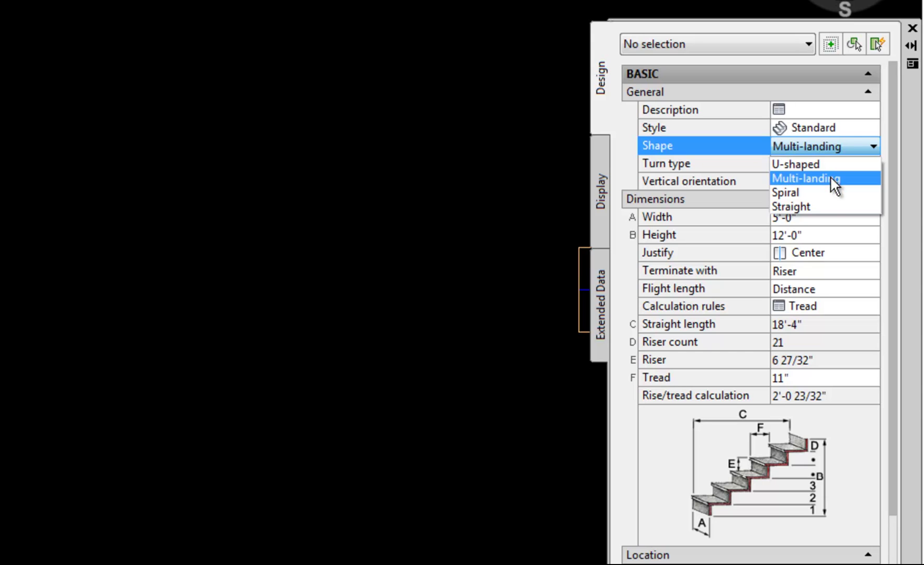
left_click(831, 208)
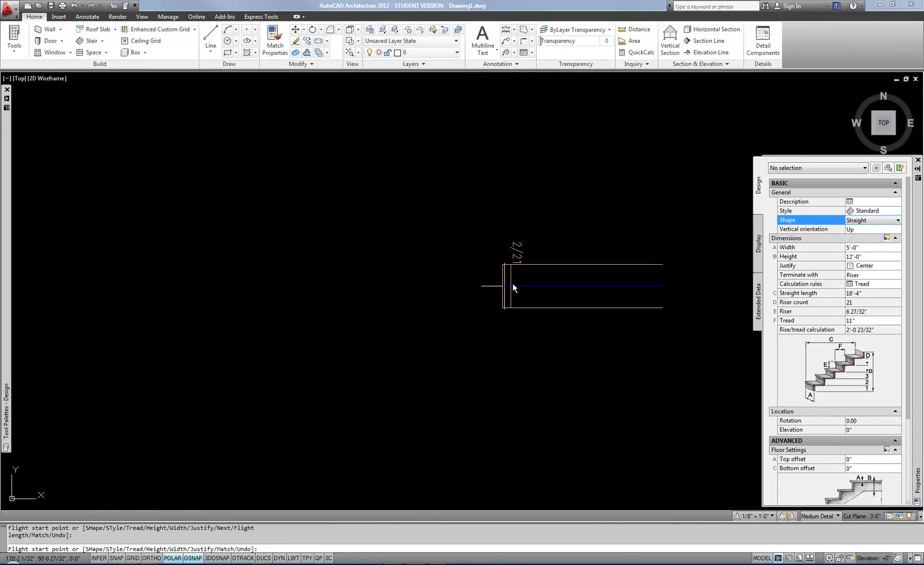
Step: Pick the start point of the straight 21-riser flight in plan
left_click(541, 285)
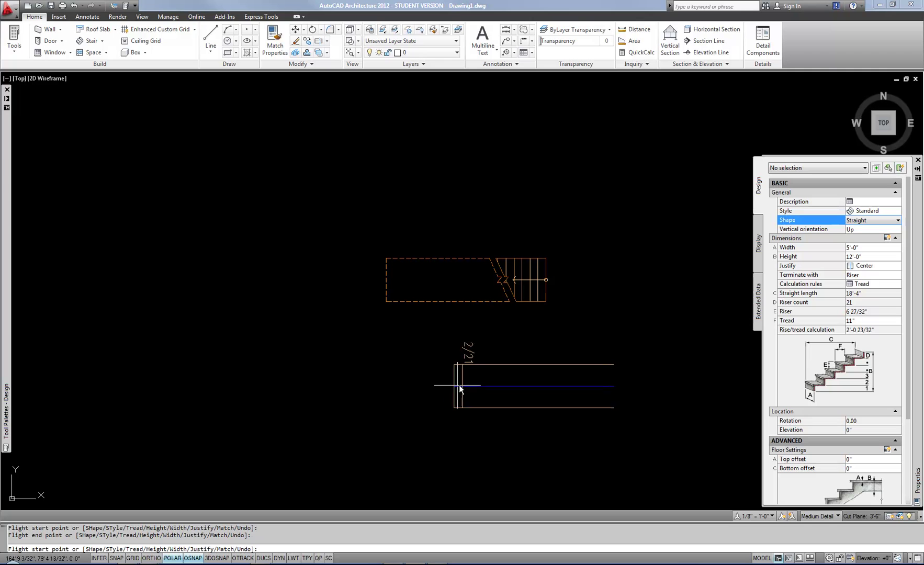
Step: Show the placed stair's properties, undoing the trial grip edit to keep it 5'-0" wide
key("Escape")
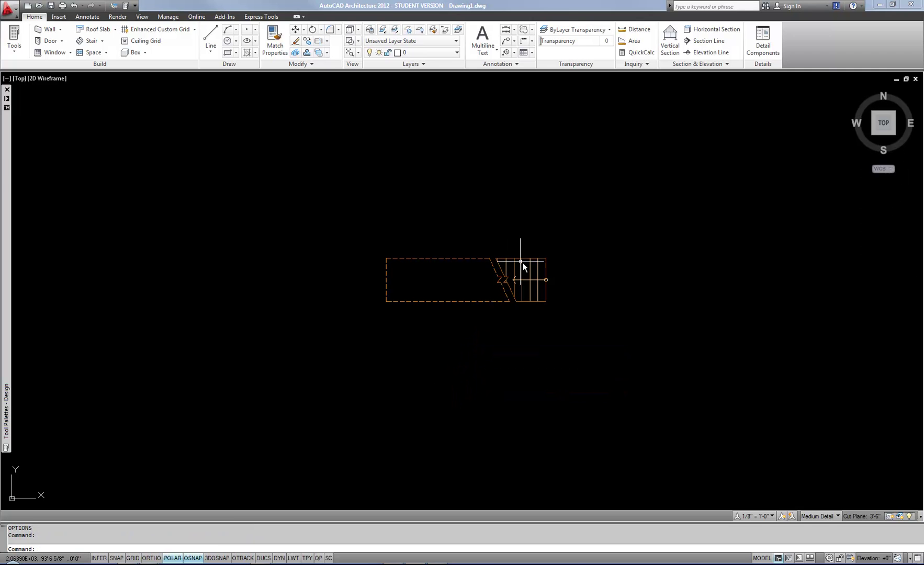
scroll(502, 281, "up", 3)
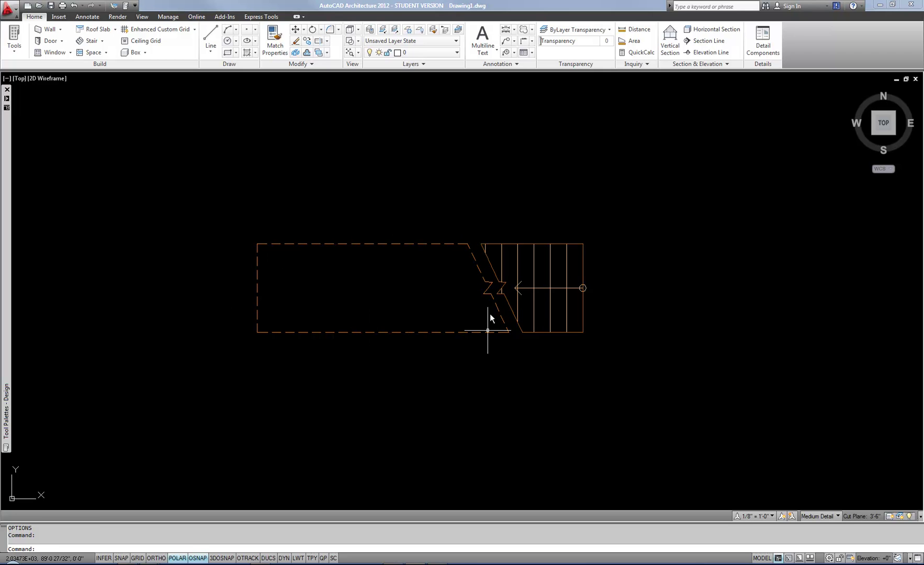
left_click(531, 244)
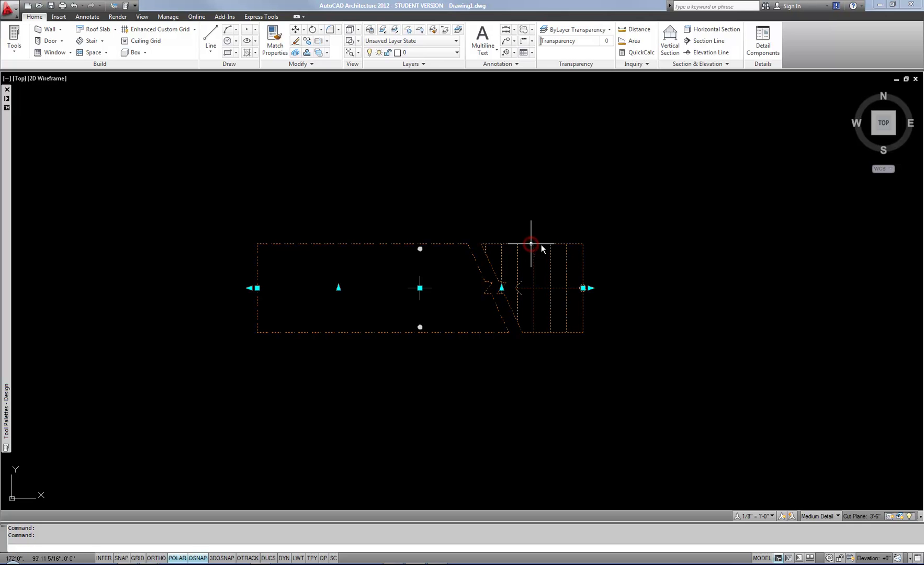
right_click(639, 306)
left_click(662, 298)
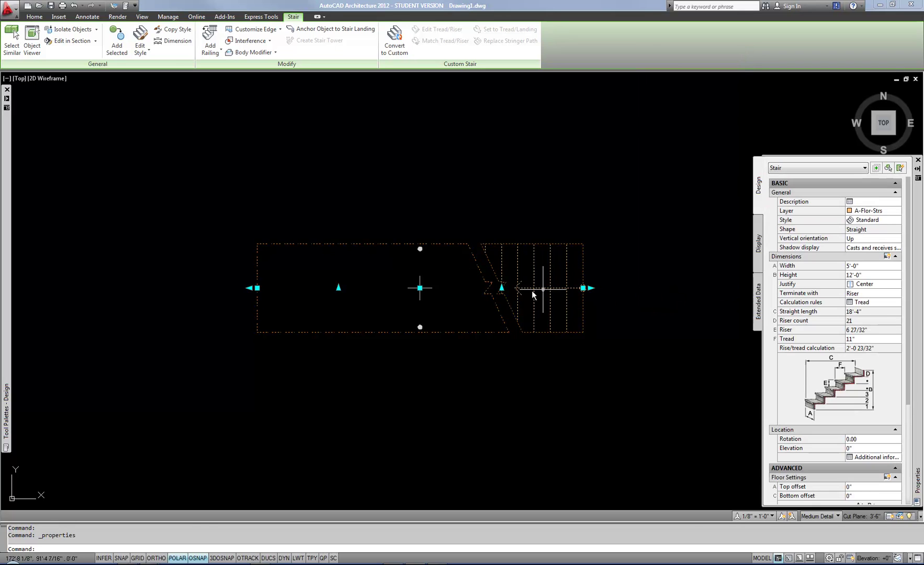
key("ctrl+z")
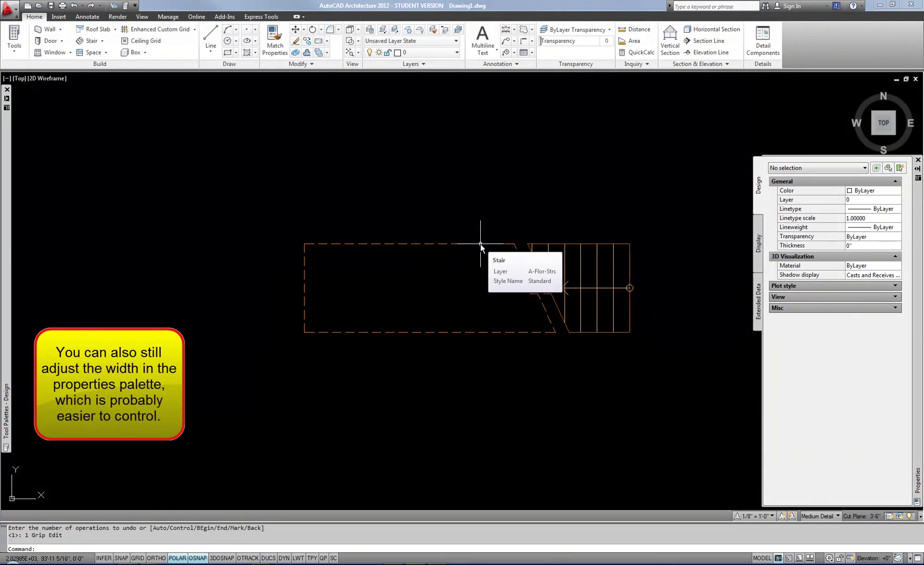
left_click(480, 244)
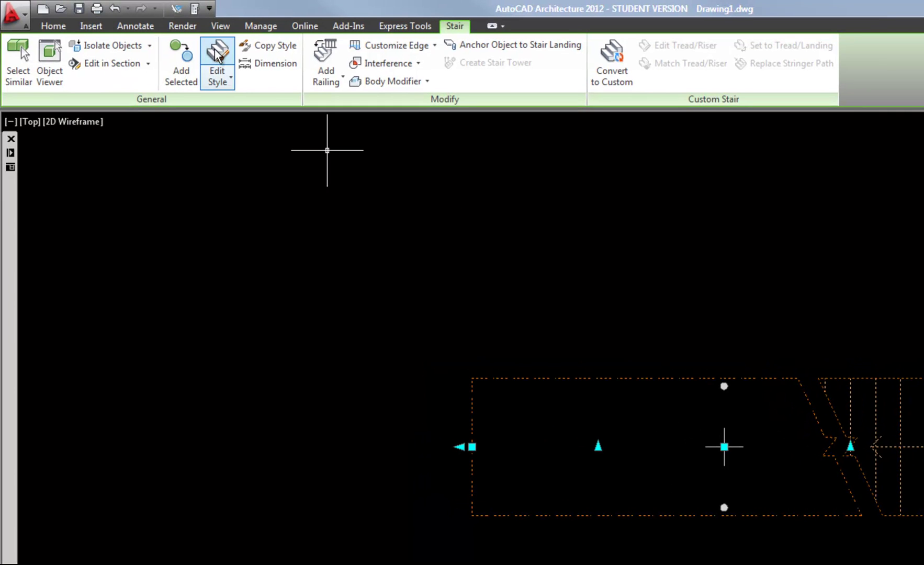
left_click(217, 55)
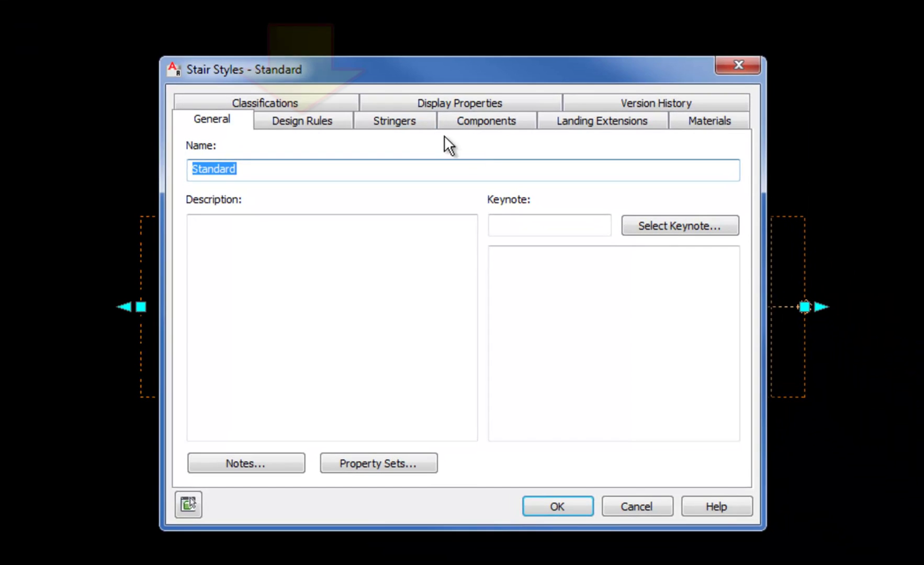
left_click(314, 116)
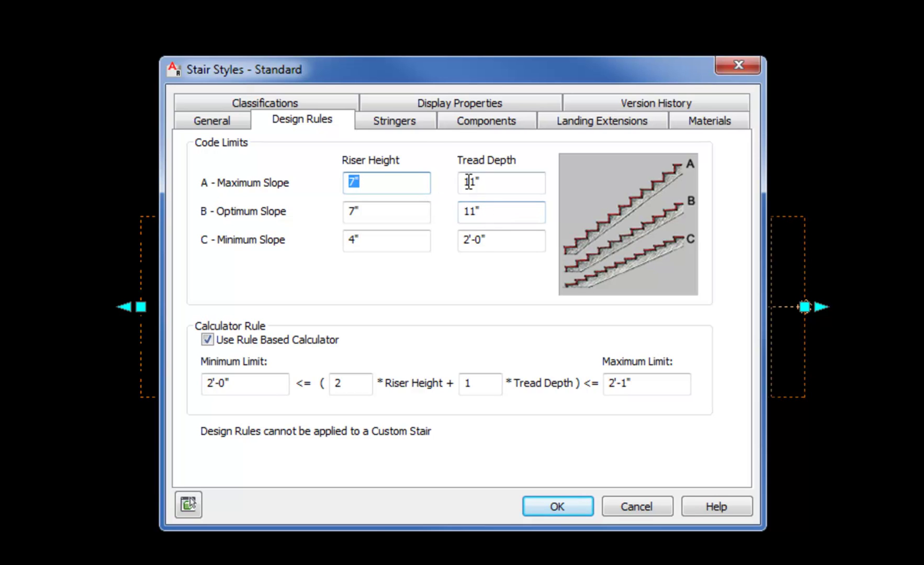
Step: Orbit to a 3D view of the 21-riser stair in the Shaded with edges style
key("Escape")
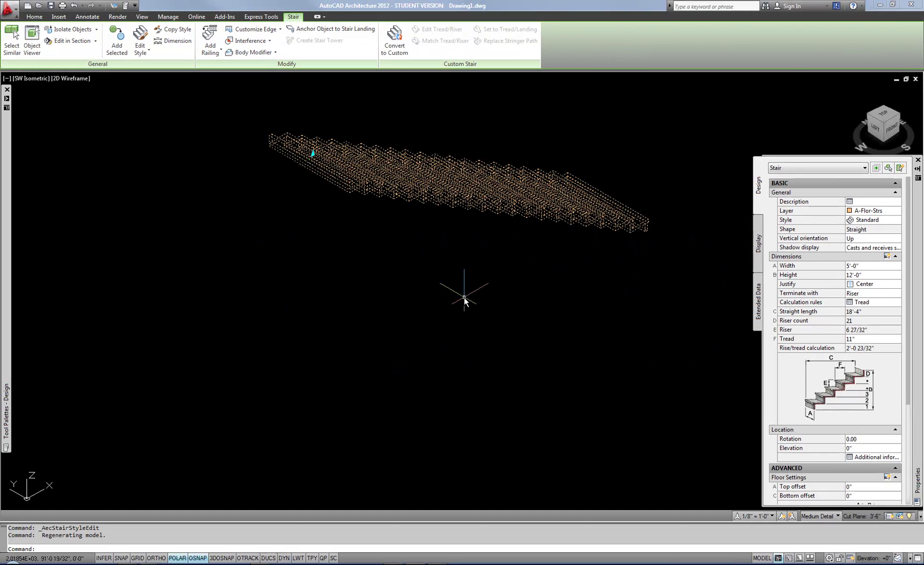
scroll(419, 275, "down", 3)
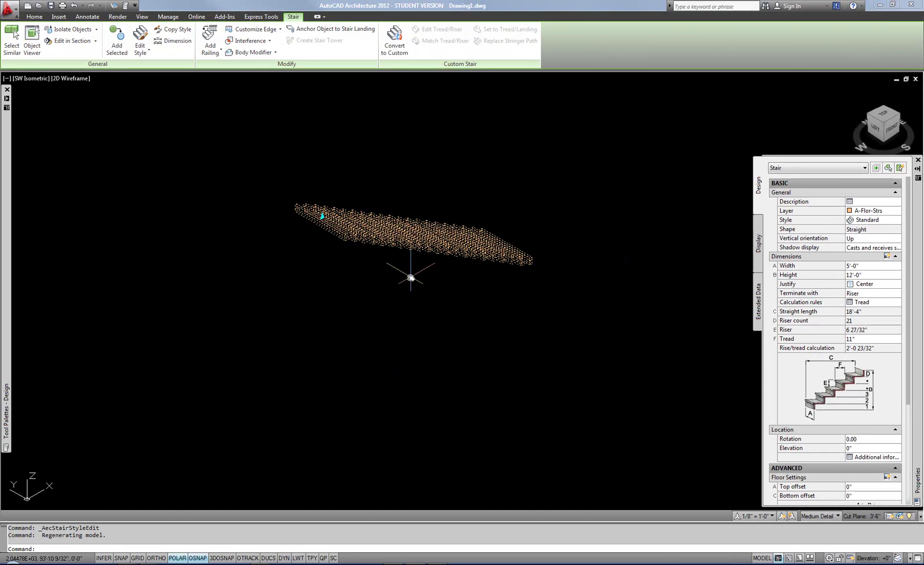
middle_click_drag(411, 277, 213, 210, "shift")
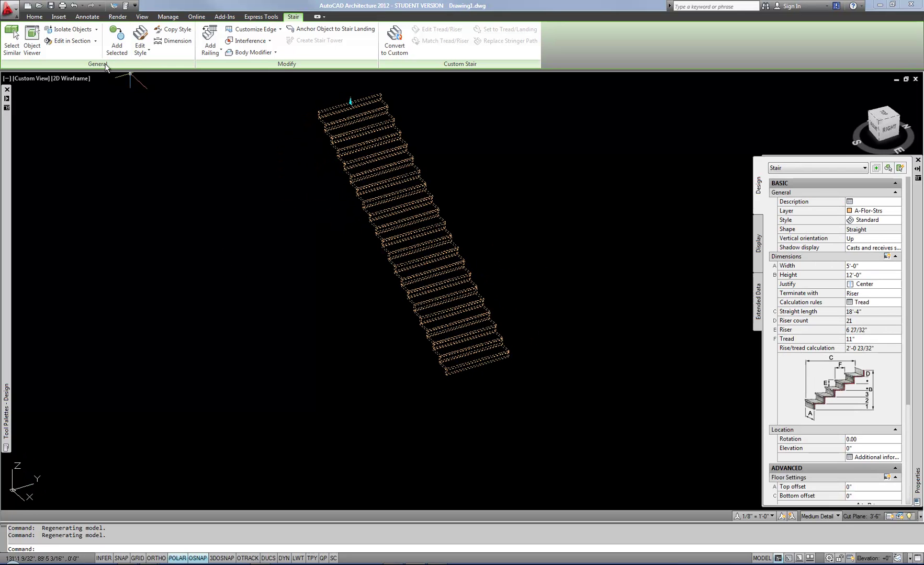
key("Escape")
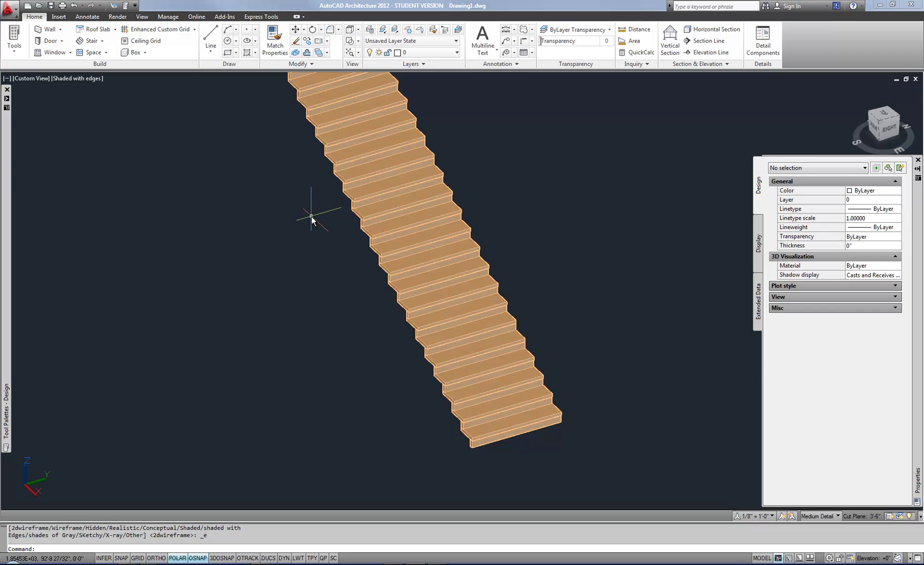
scroll(314, 215, "down", 2)
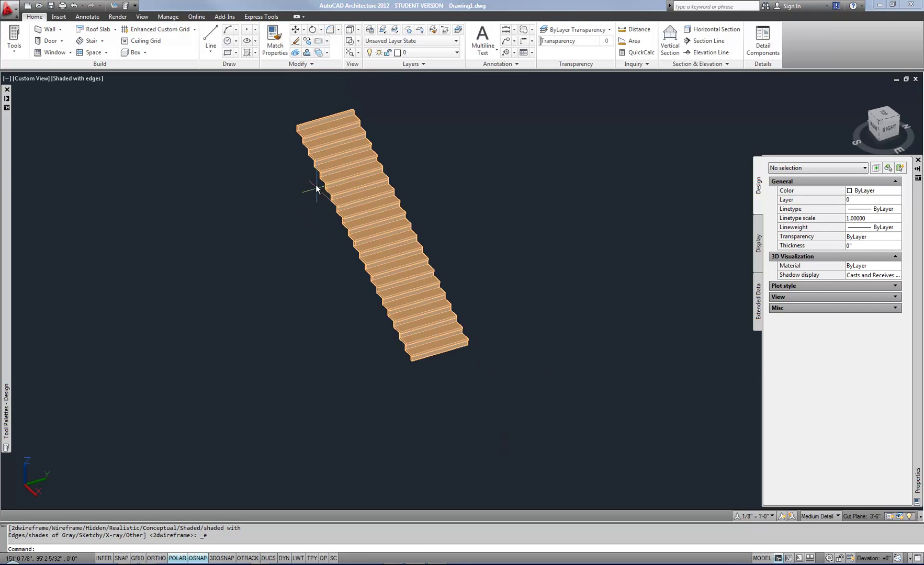
Step: Open the stair's style settings and add two stringers
left_click(309, 150)
left_click(140, 38)
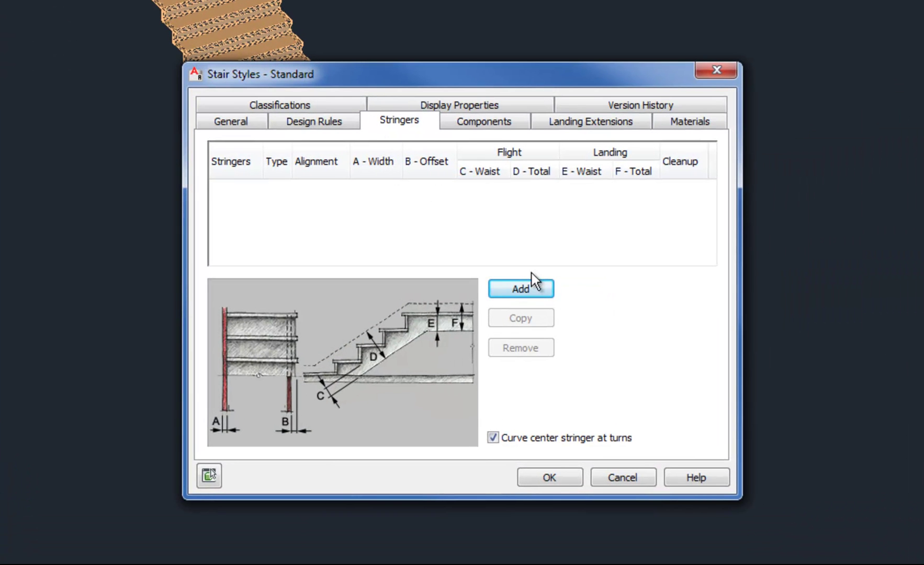
left_click(523, 289)
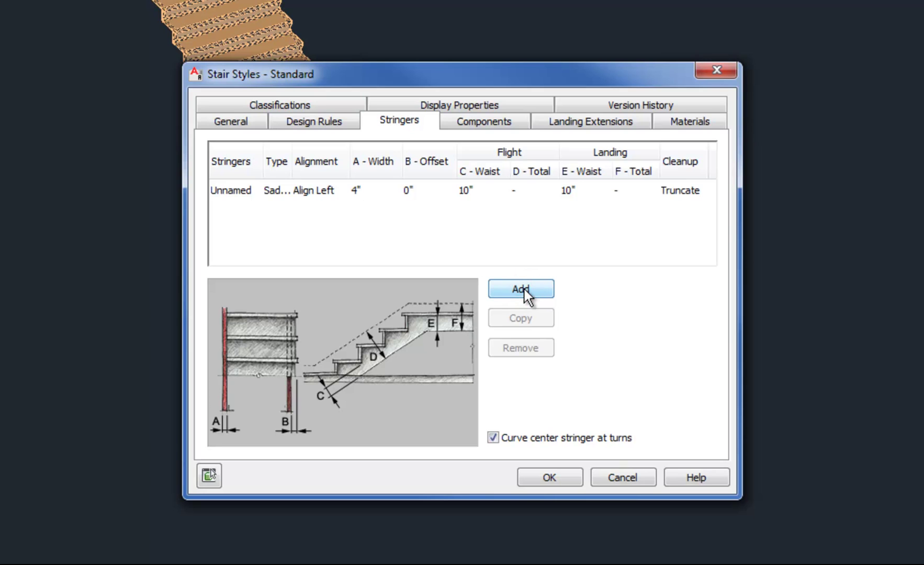
left_click(524, 290)
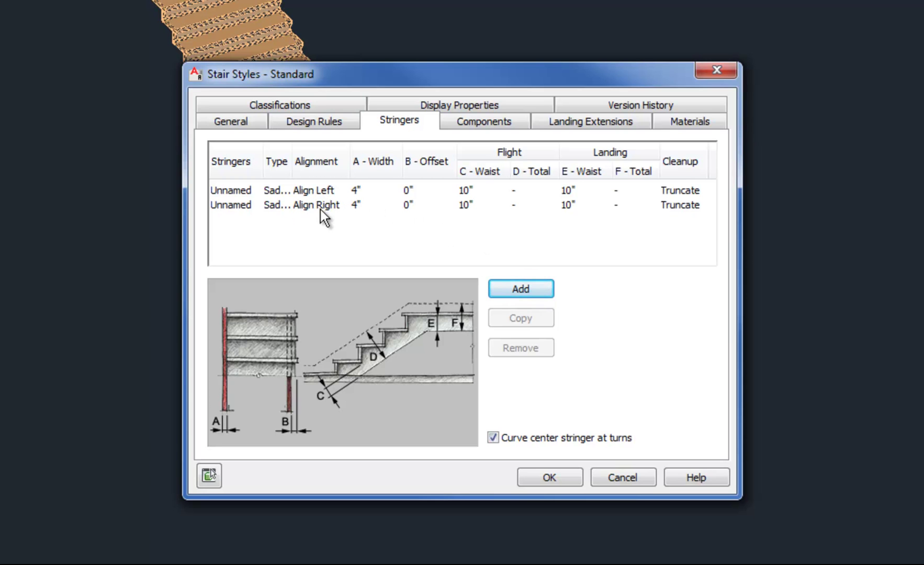
Step: Try Slab for the first stringer's Type, set it back to Saddled, and apply the style
left_click_drag(291, 163, 318, 165)
left_click(301, 191)
left_click(308, 189)
left_click(309, 192)
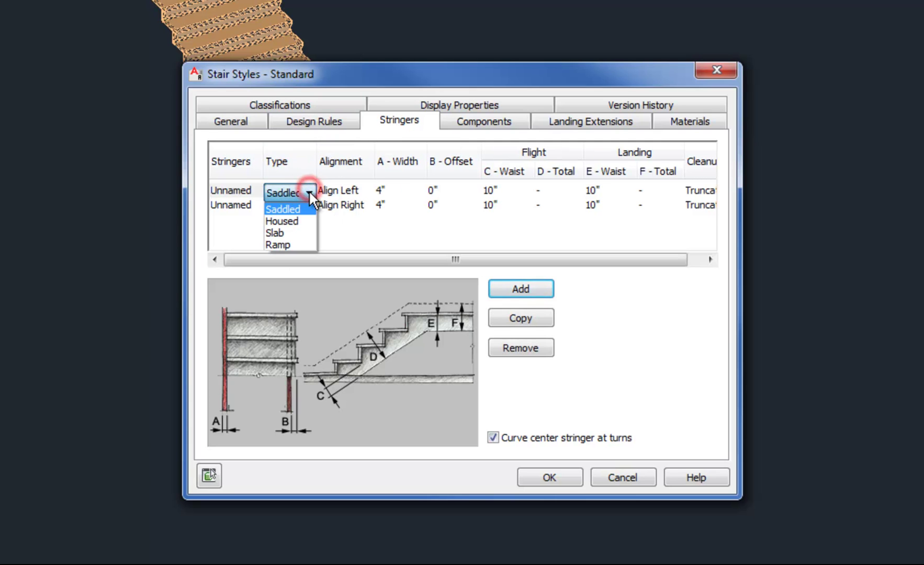
left_click(294, 234)
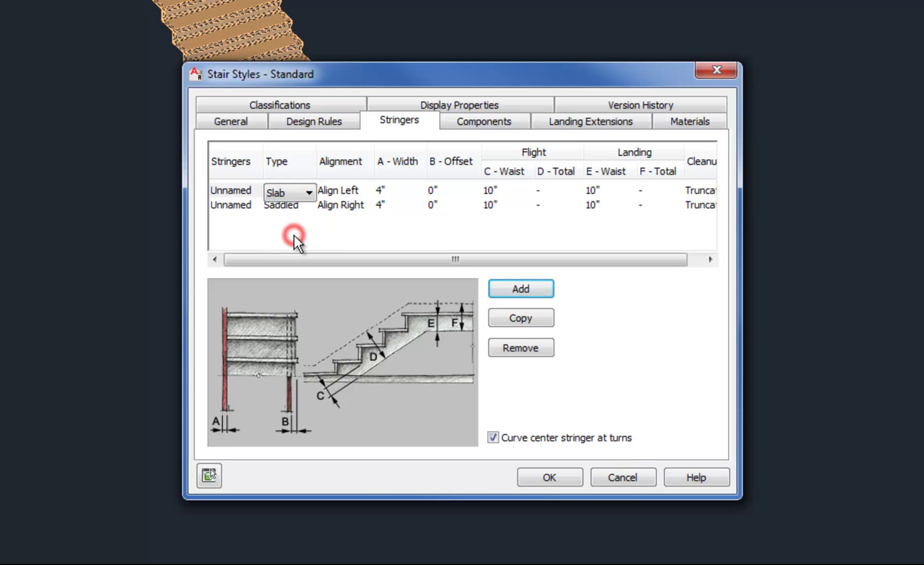
left_click(306, 193)
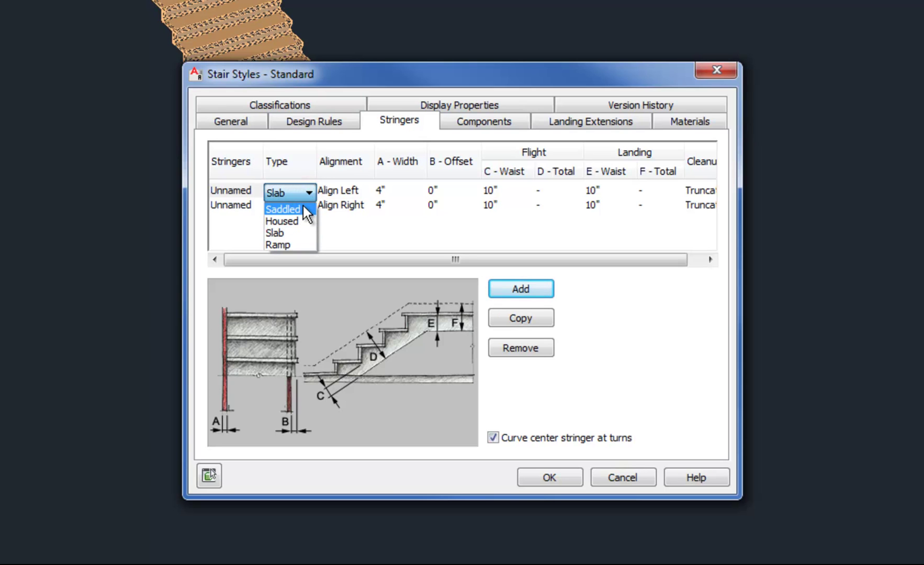
left_click(304, 207)
left_click(309, 191)
left_click(383, 194)
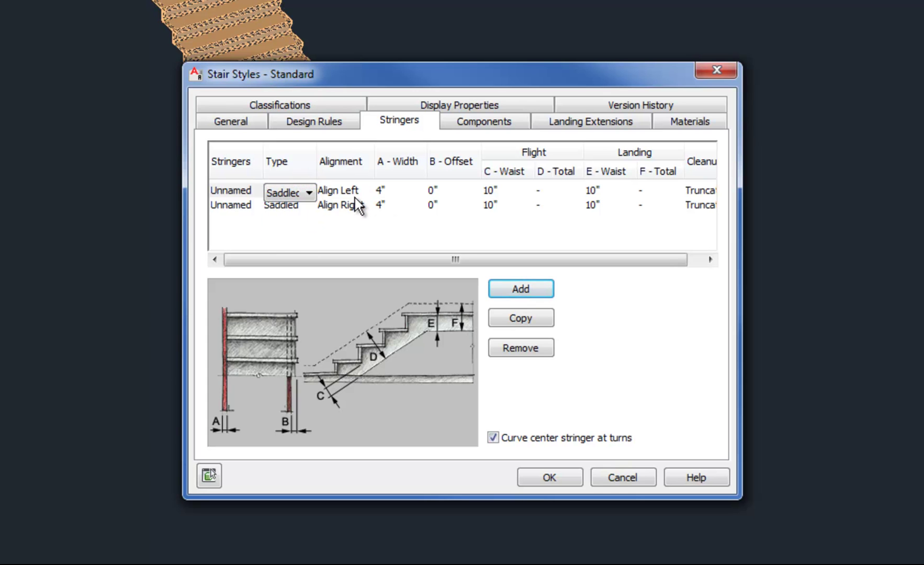
left_click(550, 478)
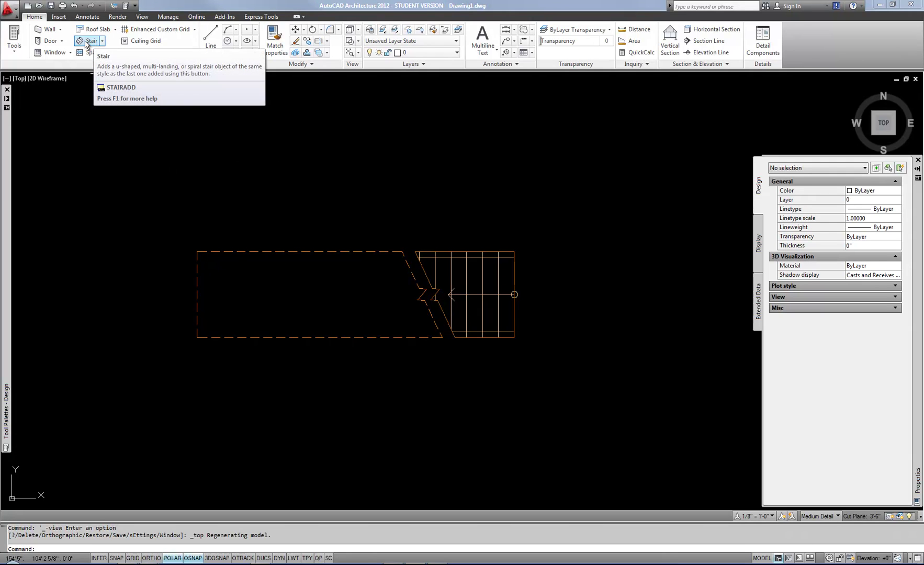
Step: Start a new stair with its Shape set to Multi-landing
left_click(87, 42)
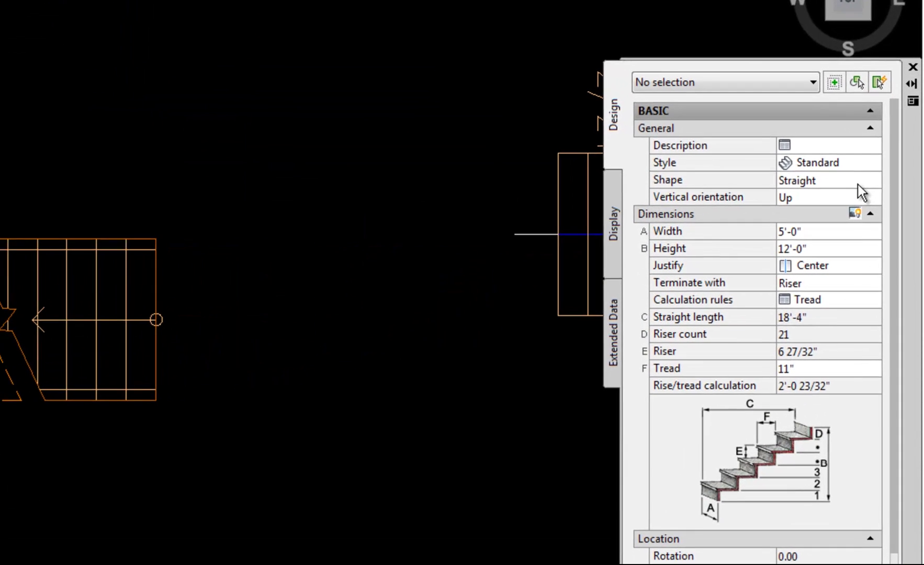
left_click(889, 220)
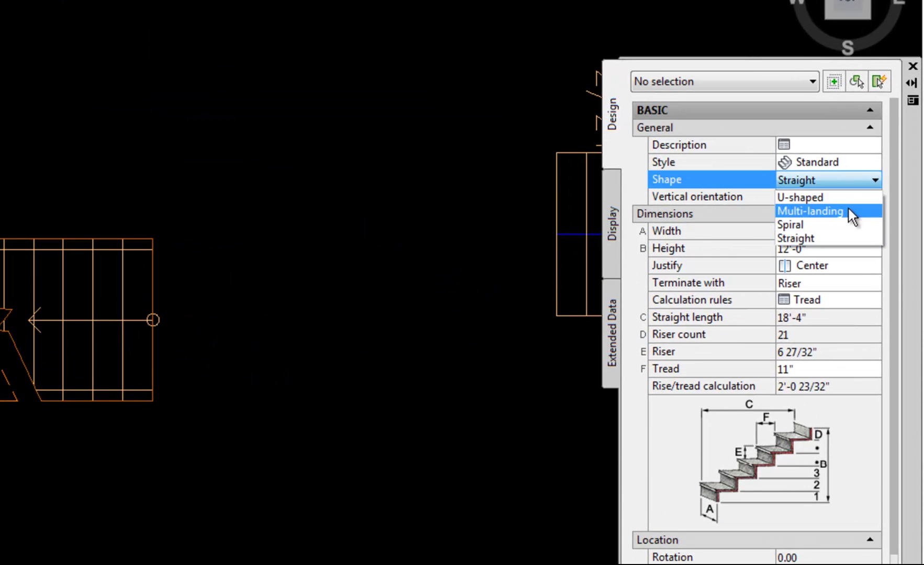
left_click(846, 211)
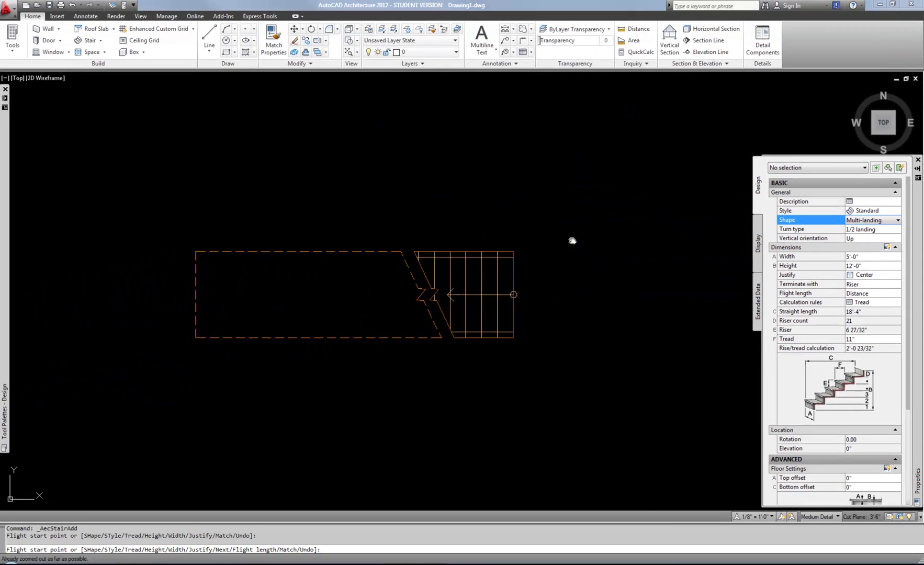
Step: Draw the first flight upward, then a second flight heading left from the landing
middle_click_drag(571, 239, 305, 250)
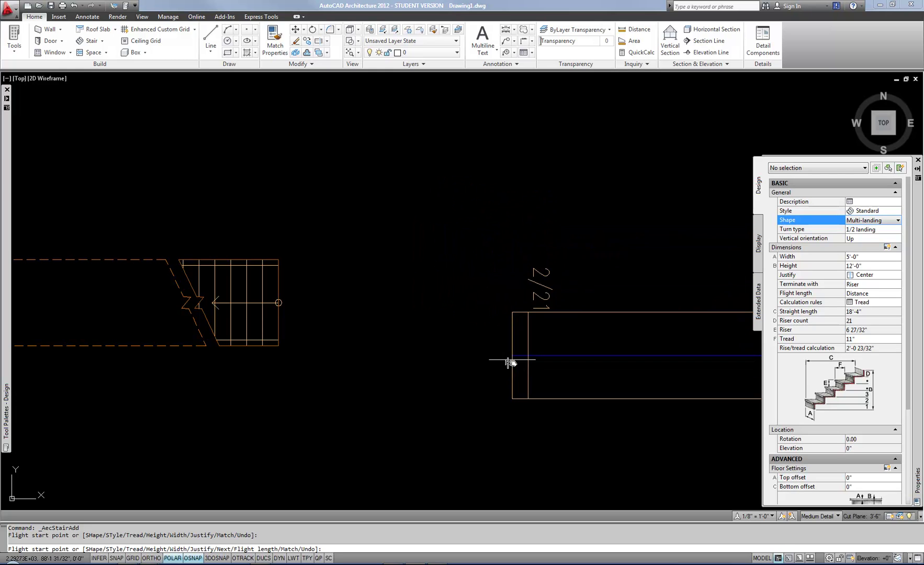
left_click(533, 359)
scroll(531, 272, "down", 1)
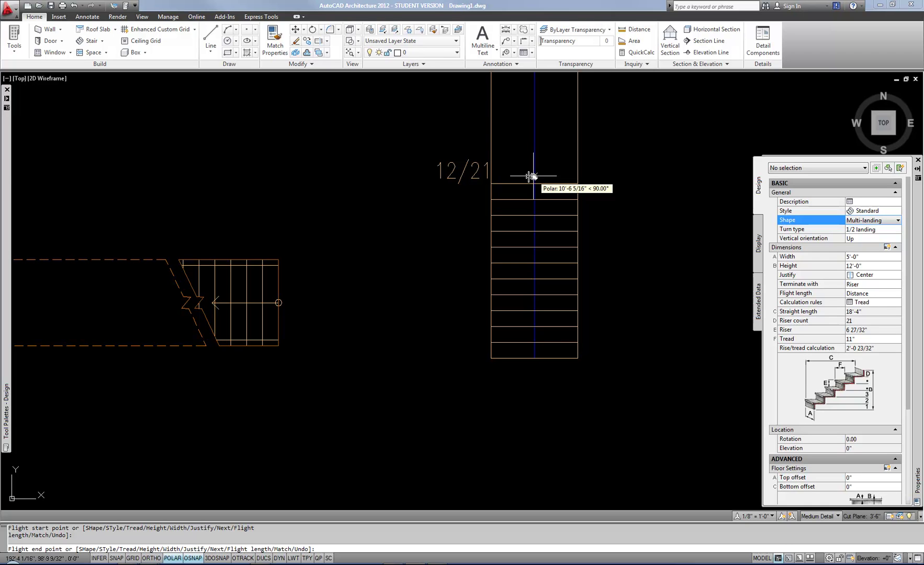
left_click(532, 176)
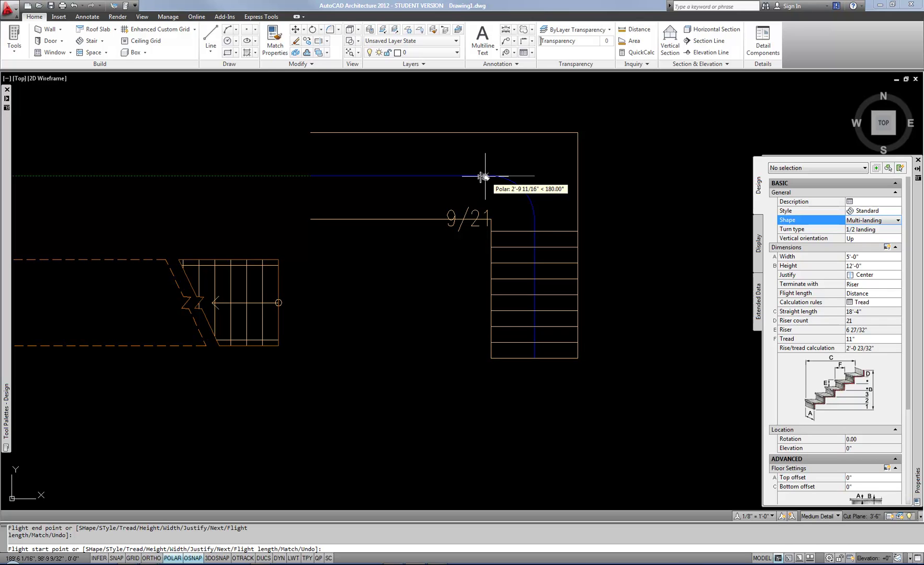
left_click(486, 176)
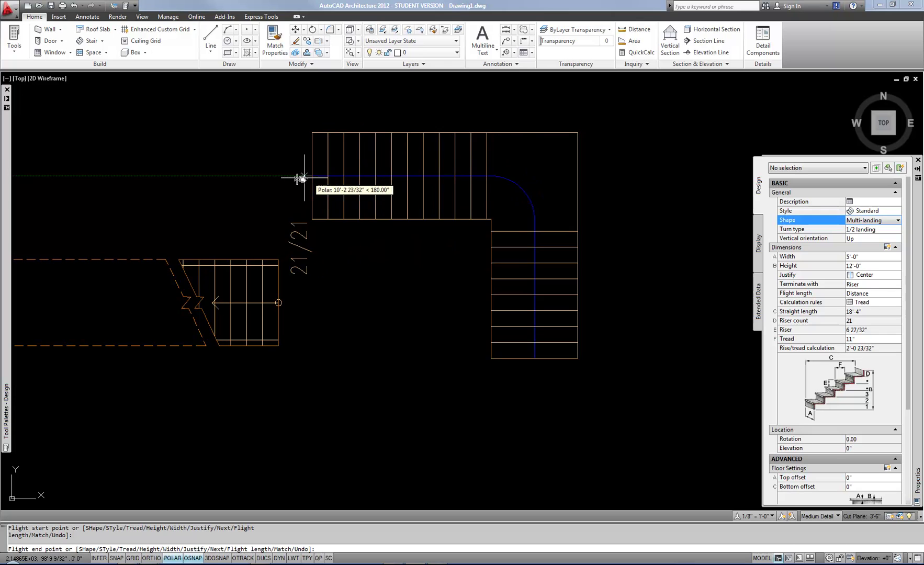
left_click(273, 178)
key("Return")
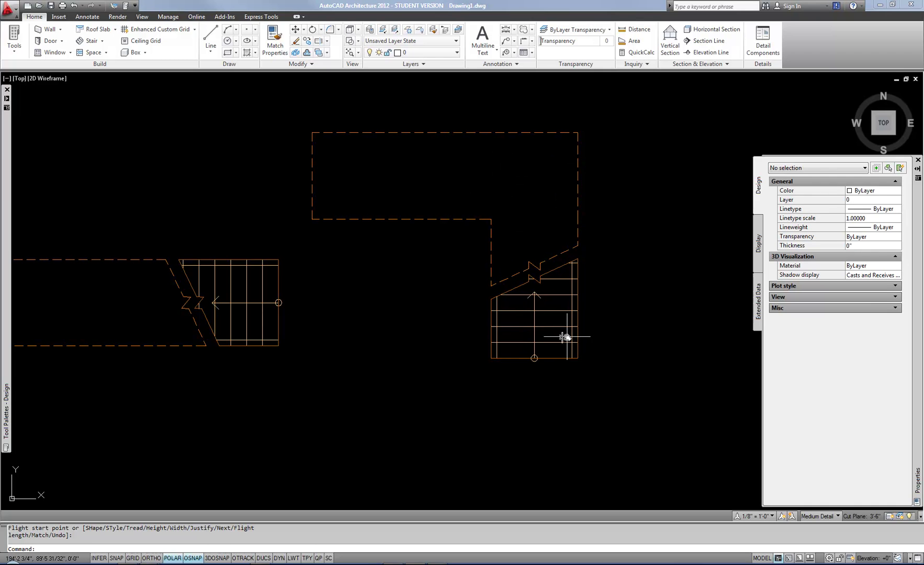
Step: Select the multi-landing stair and zoom and pan to frame it
left_click(473, 218)
left_click(469, 225)
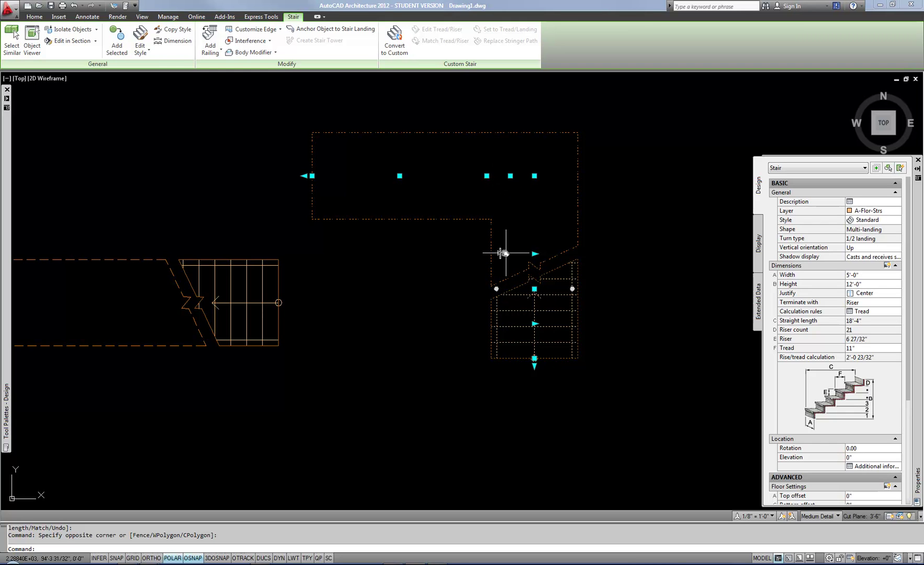
scroll(490, 169, "up", 2)
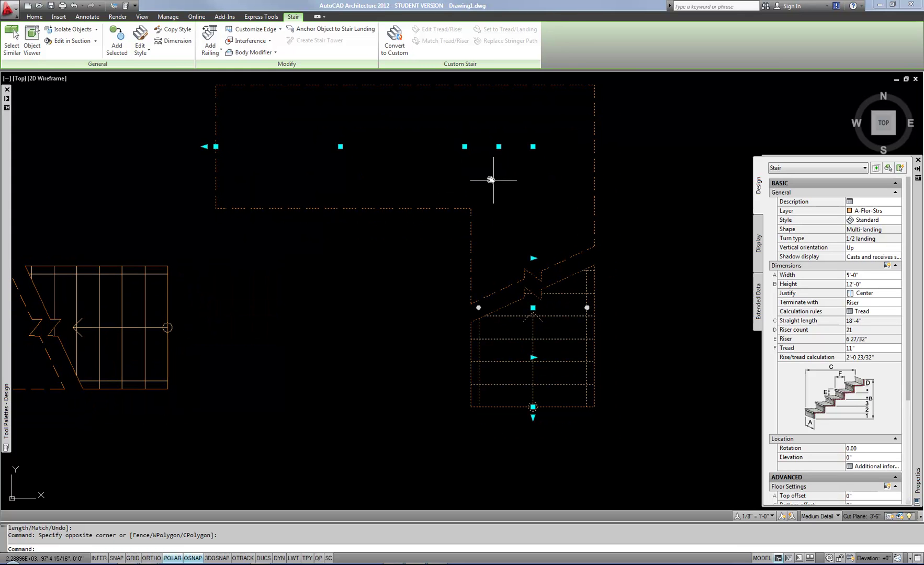
middle_click_drag(488, 180, 486, 202)
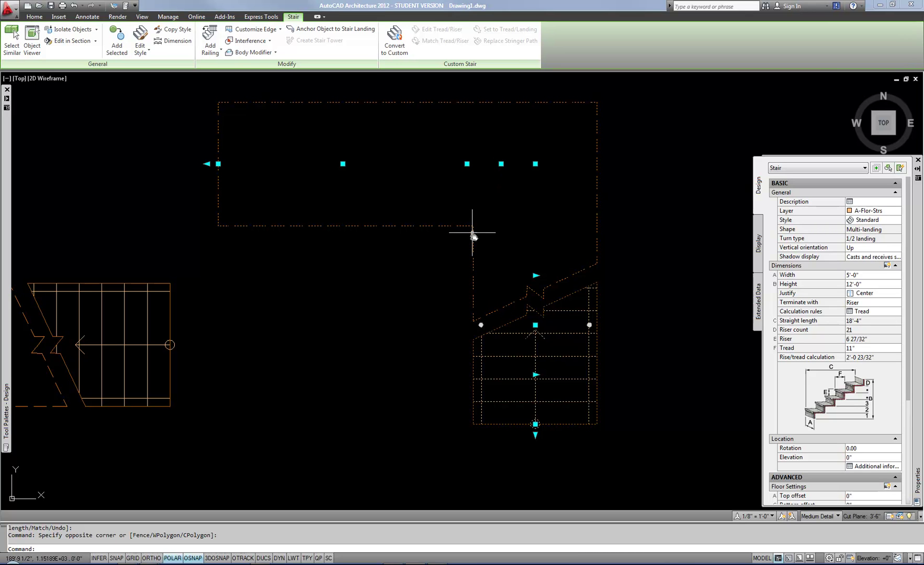
Step: Draw a vertical guide line upward from the landing's inner corner using L
key("Escape")
type("l")
key("Return")
left_click(473, 225)
left_click(473, 83)
key("Return")
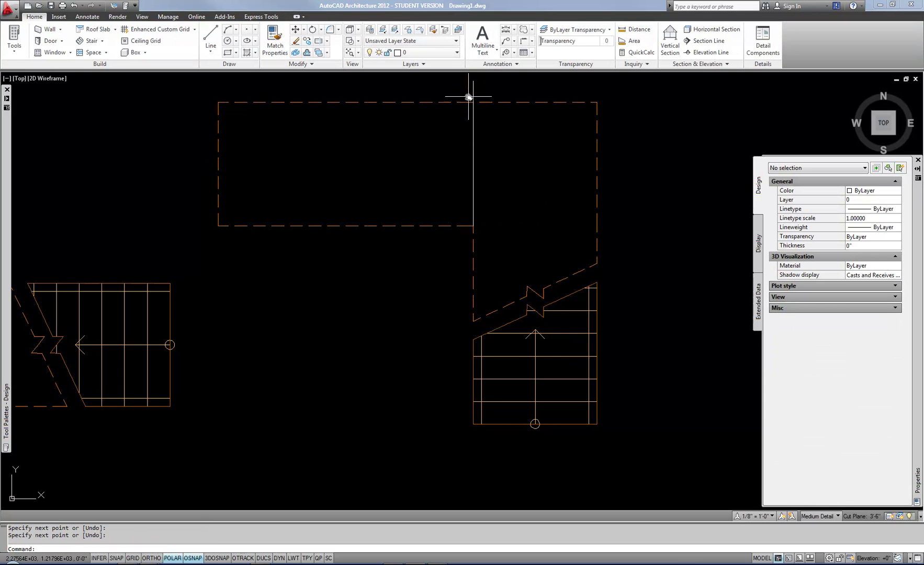
Step: Move the stair's turn point grip onto the guide line, then delete the guide
left_click(469, 98)
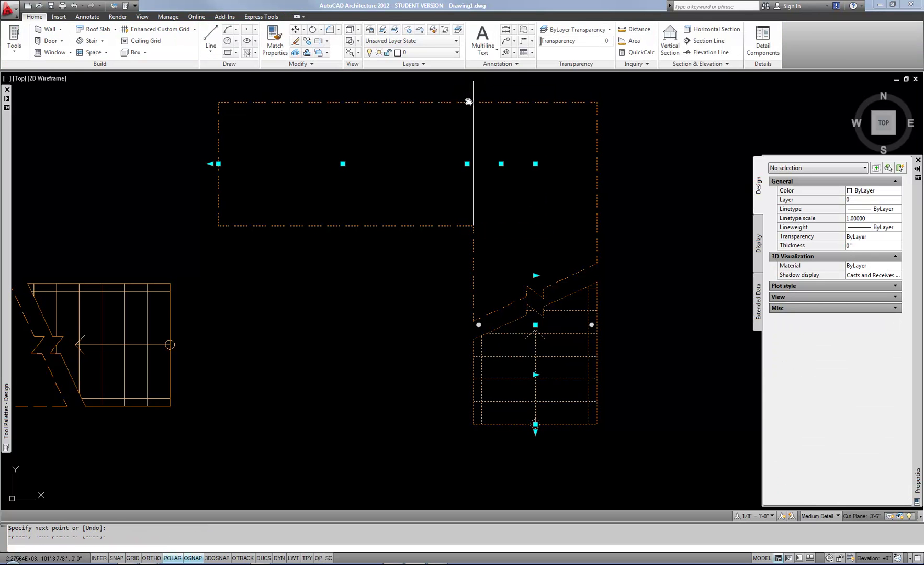
left_click(467, 164)
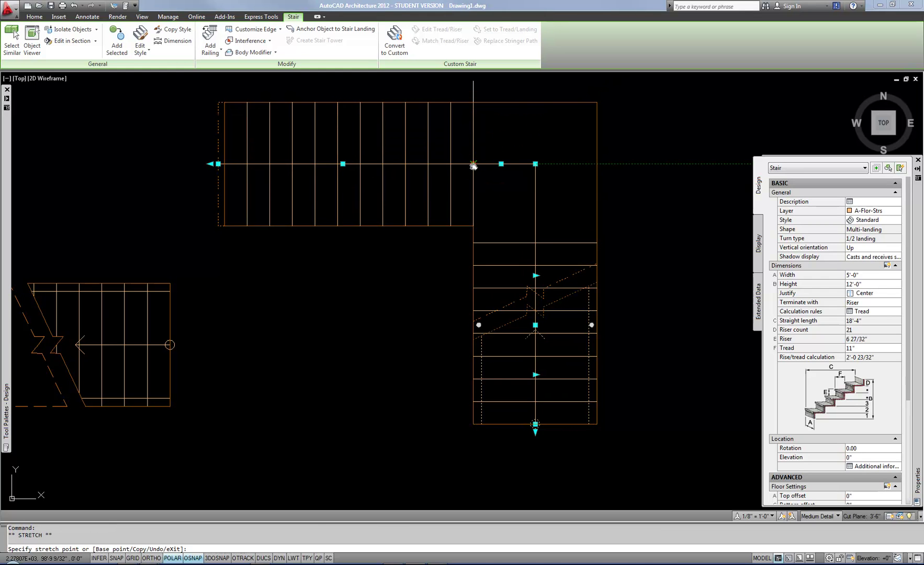
left_click(473, 166)
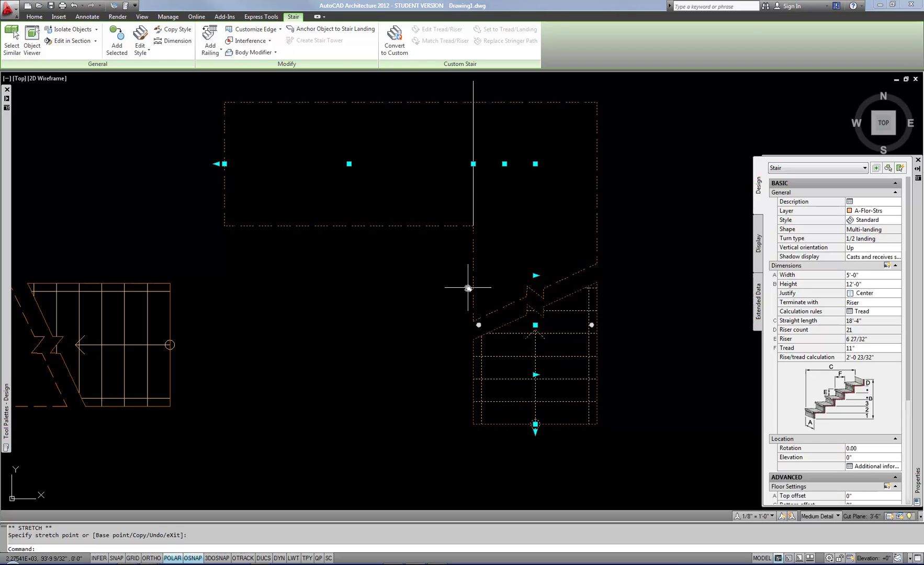
key("Escape")
left_click(471, 95)
key("Delete")
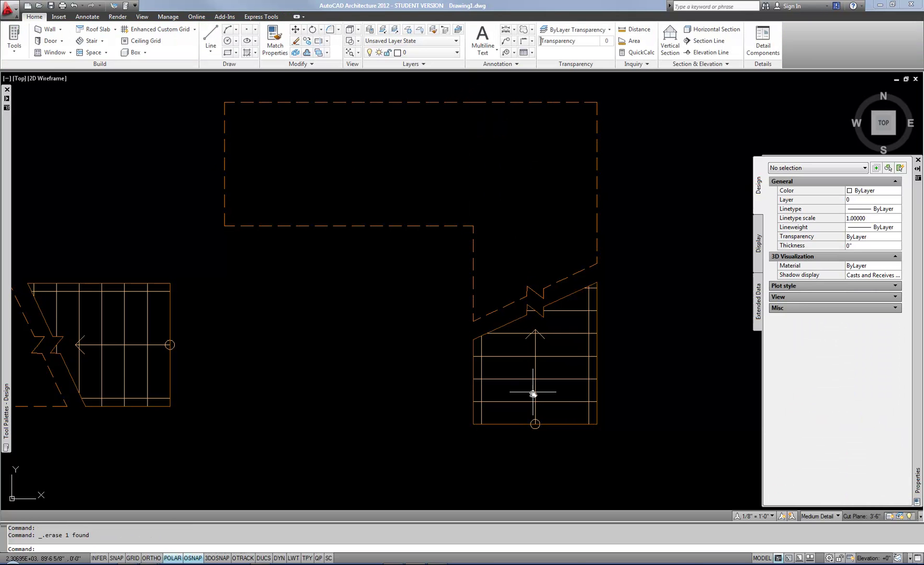
Step: Grip-stretch the bottom flight start repeatedly until only a few treads remain below the landing
left_click(521, 426)
middle_click_drag(547, 432, 547, 358)
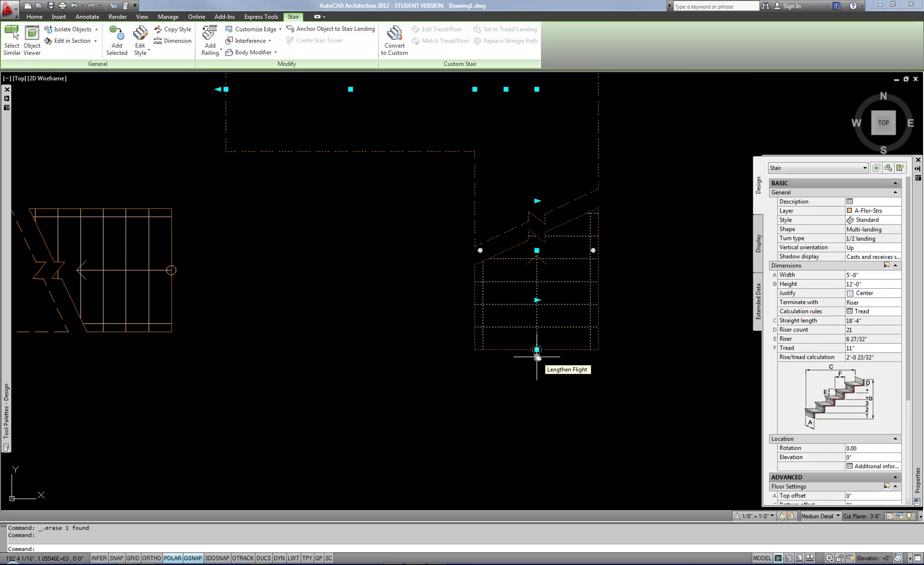
left_click(536, 355)
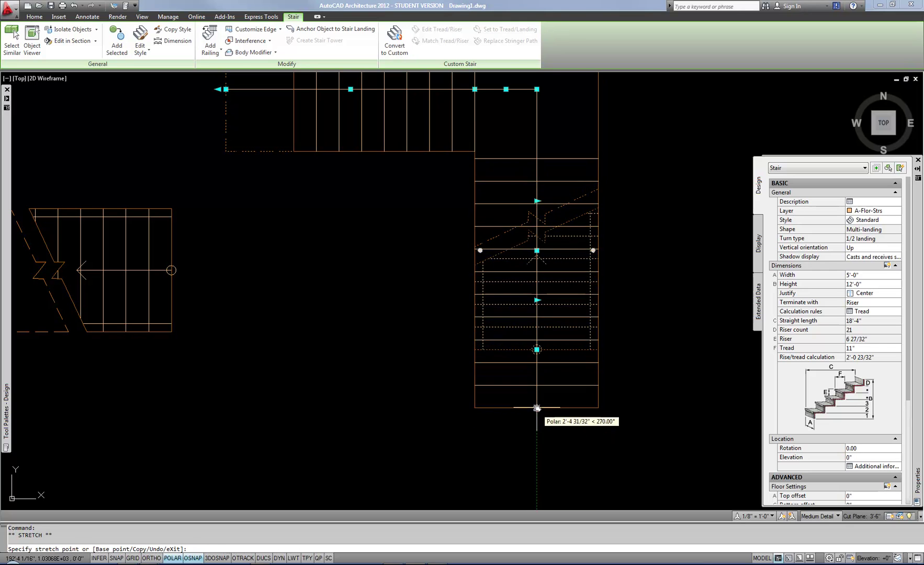
left_click(537, 407)
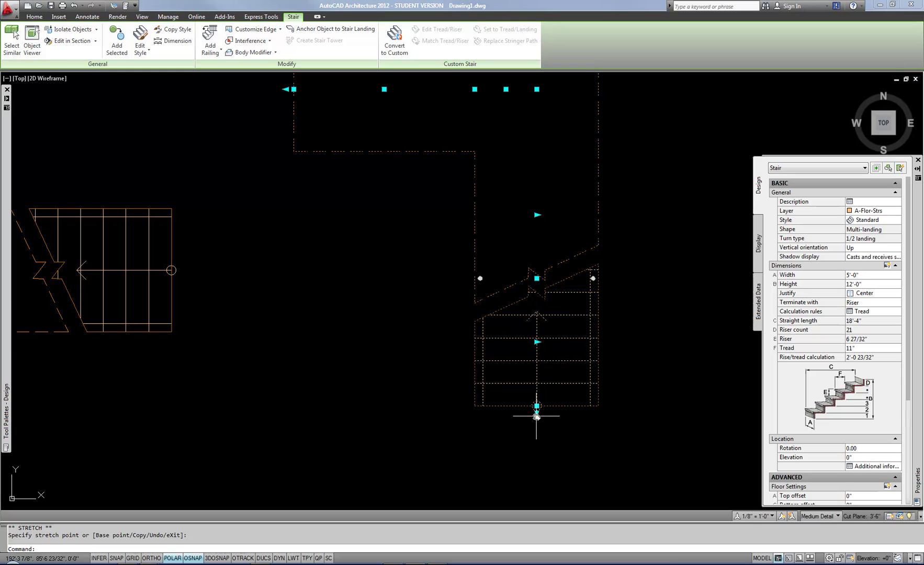
left_click(537, 406)
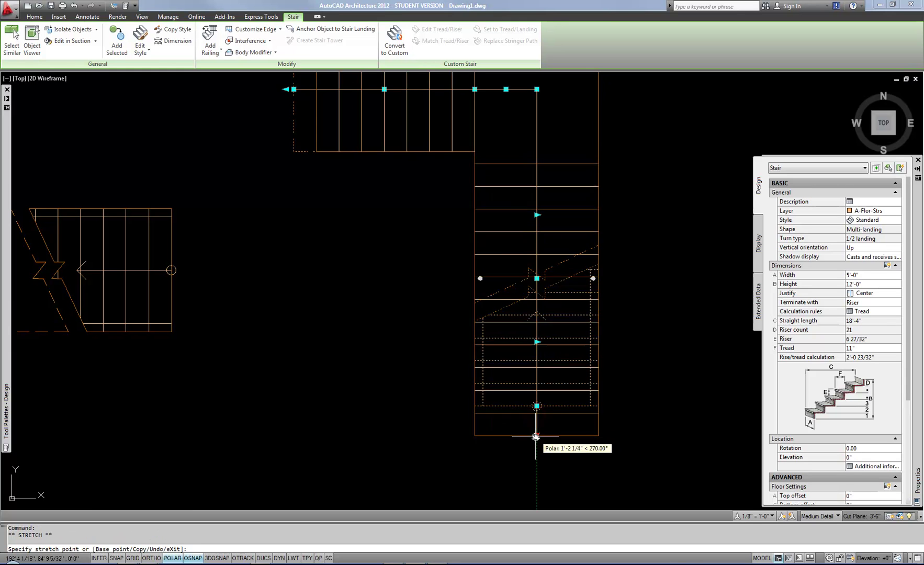
left_click(536, 438)
left_click(549, 300)
left_click(536, 301)
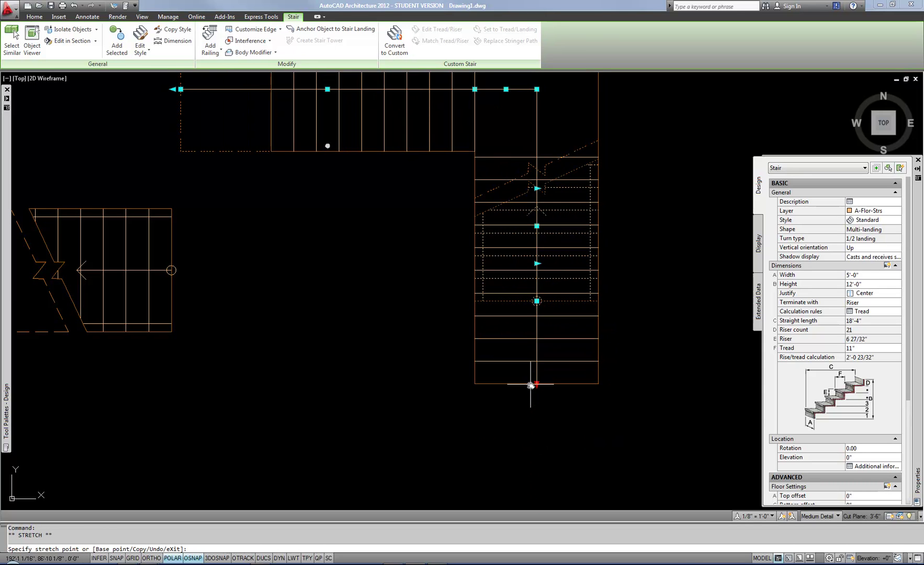
left_click(532, 388)
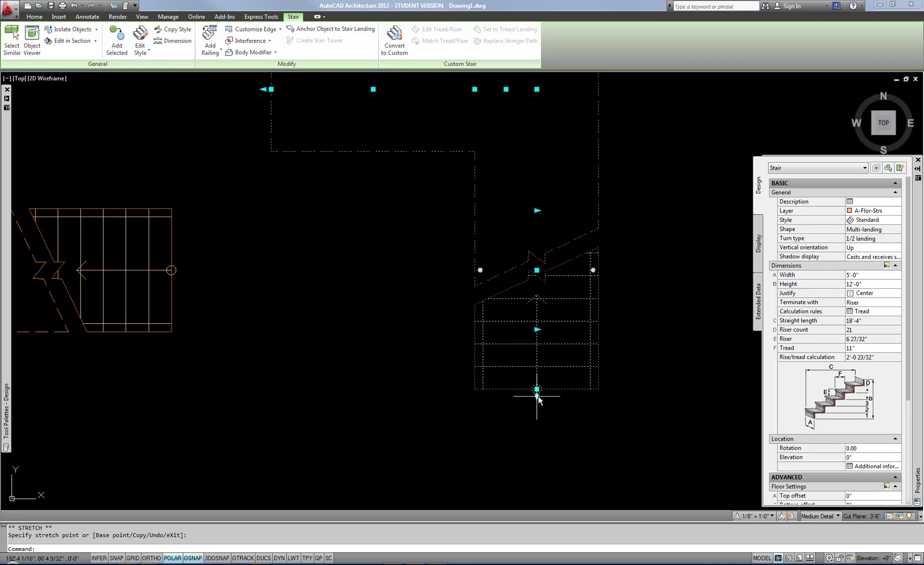
left_click(536, 389)
left_click(536, 417)
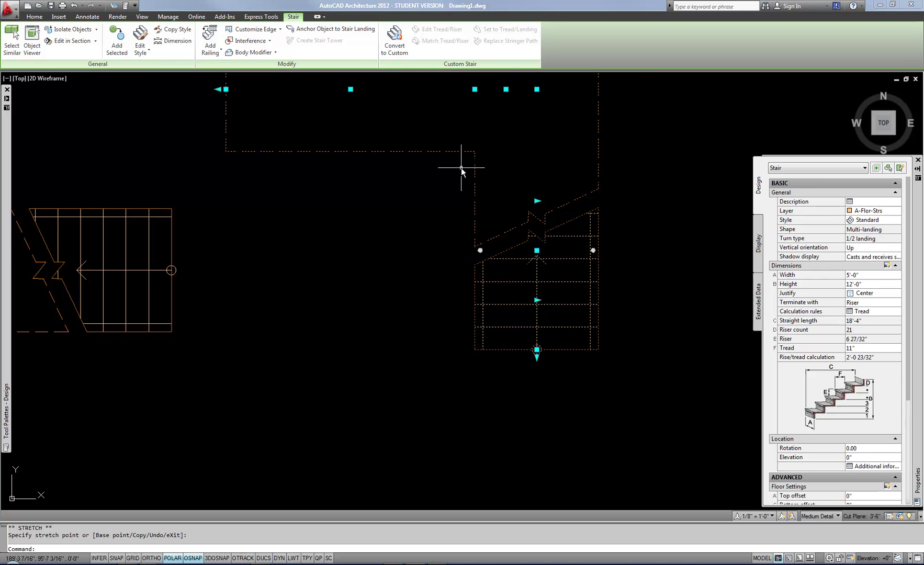
mouse_move(540, 138)
middle_mouse_down()
mouse_move(445, 165)
mouse_move(327, 132)
middle_mouse_up()
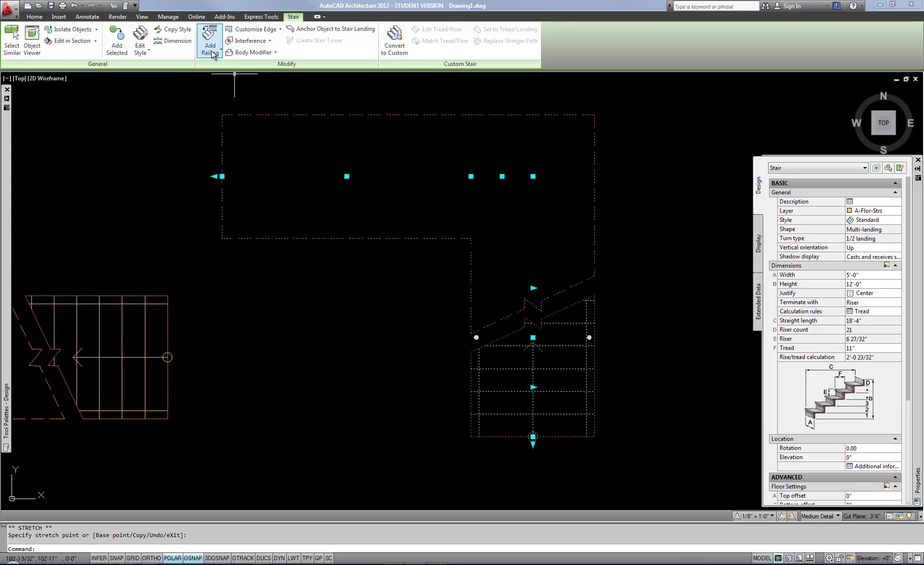
Step: Turn off 'Outline above cut plane' in the Standard stair style's Plan display properties
left_click(146, 41)
left_click(486, 105)
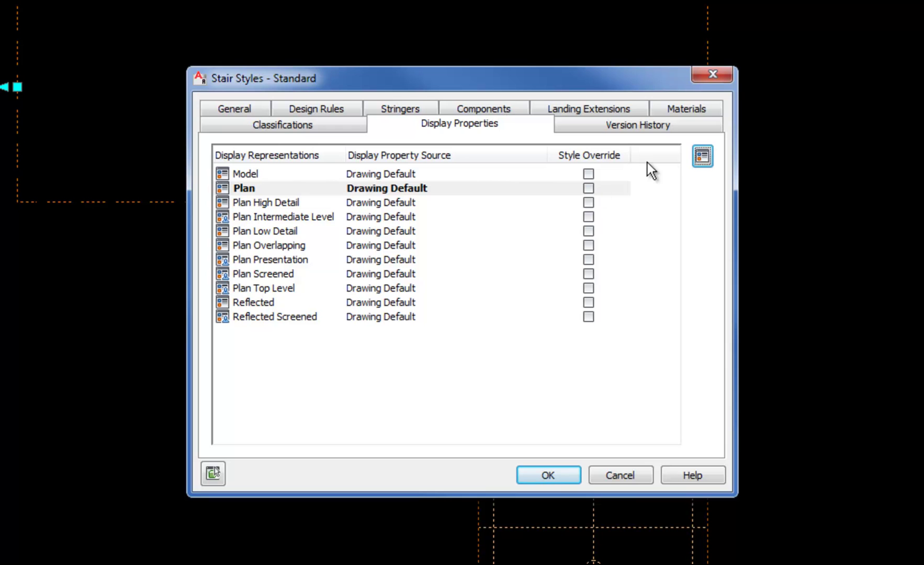
left_click(704, 156)
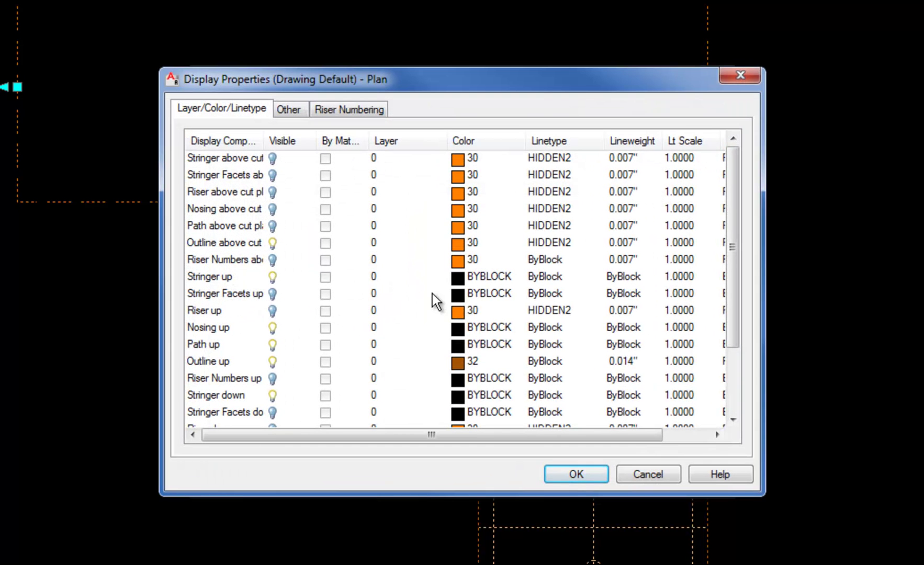
double_click(254, 495)
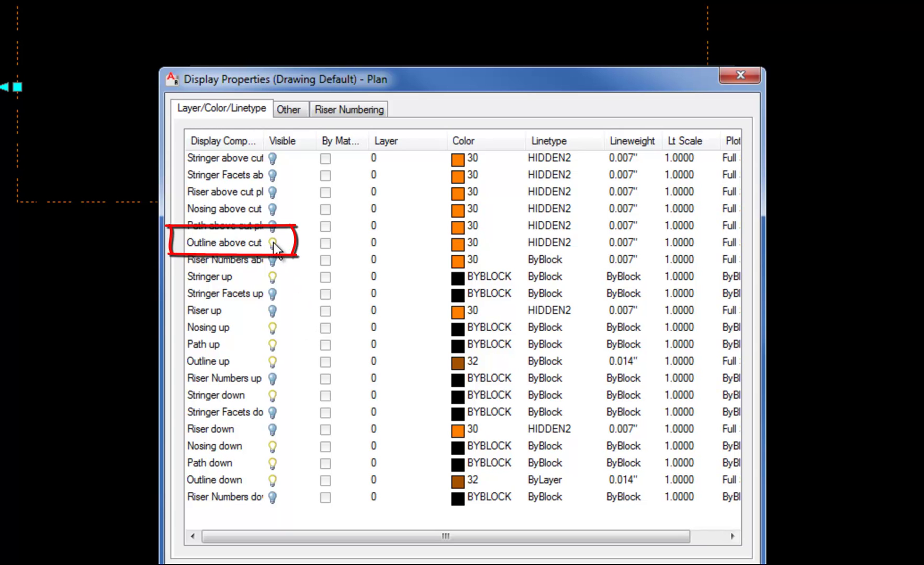
left_click(273, 243)
key("Return")
left_click(533, 474)
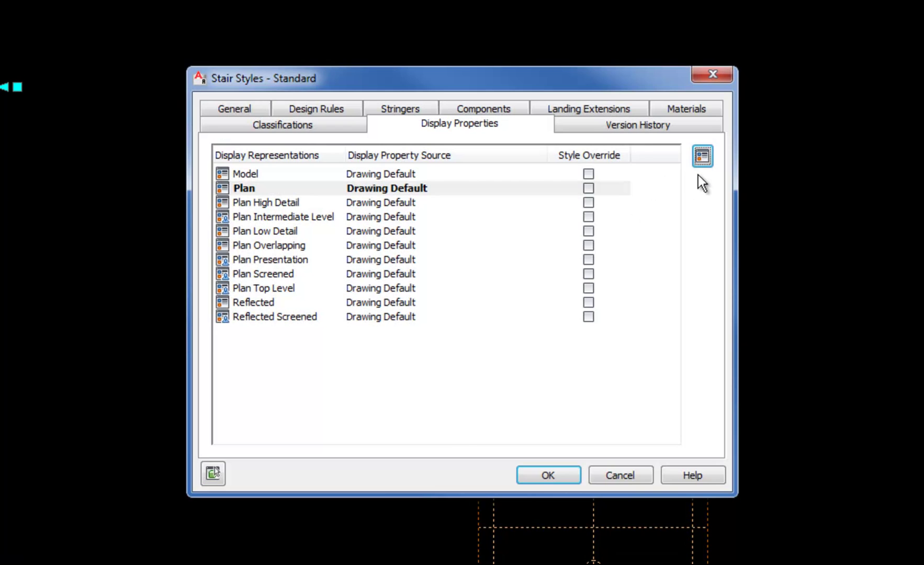
Step: Turn on both 'Outline above cut plane' and 'Riser above cut plane' in the Plan display
left_click(701, 156)
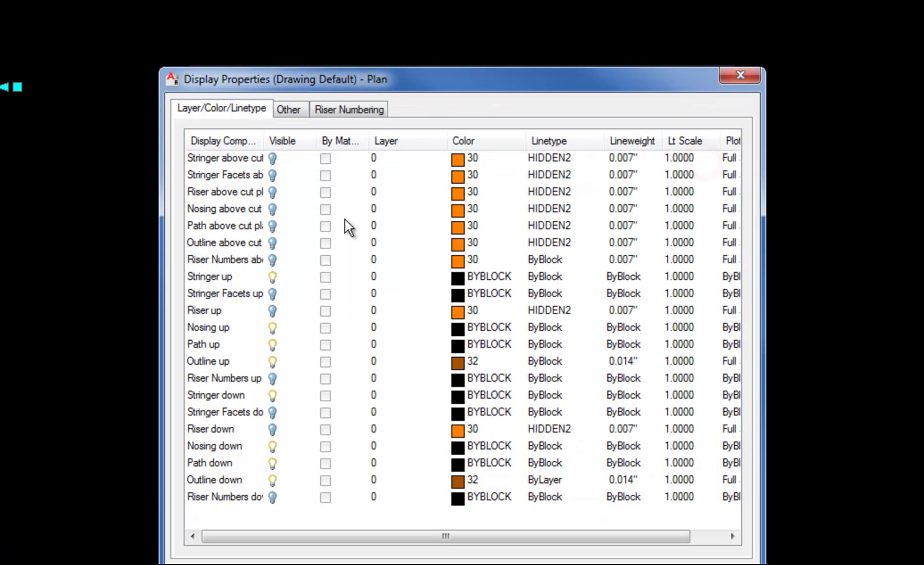
left_click(272, 242)
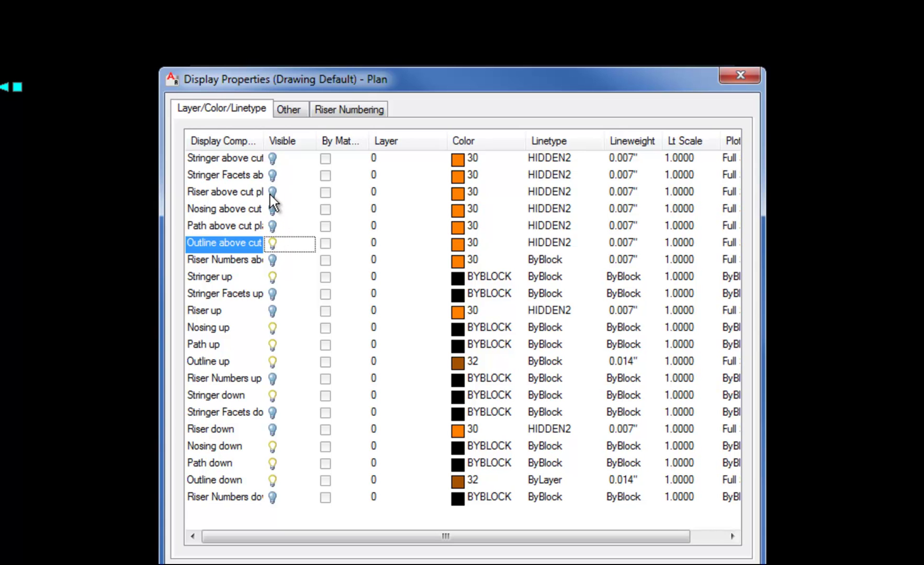
left_click(271, 192)
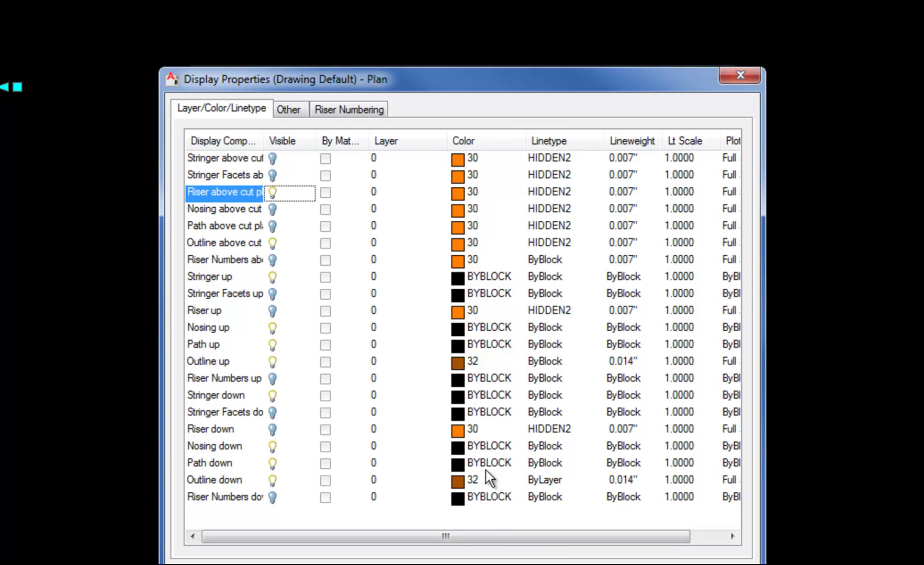
key("Return")
left_click(556, 483)
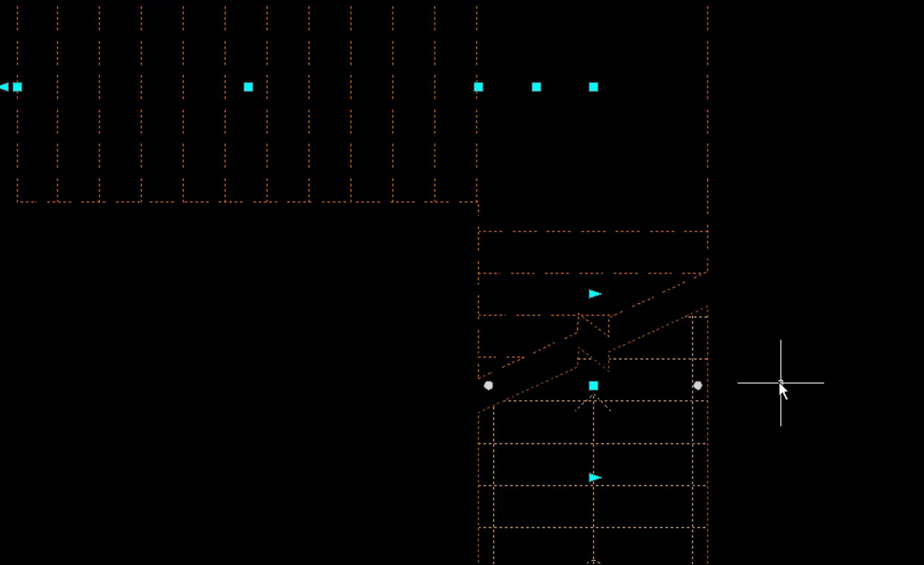
Step: Zoom in and out on the plan to inspect the stair above the cut plane
scroll(492, 227, "up", 2)
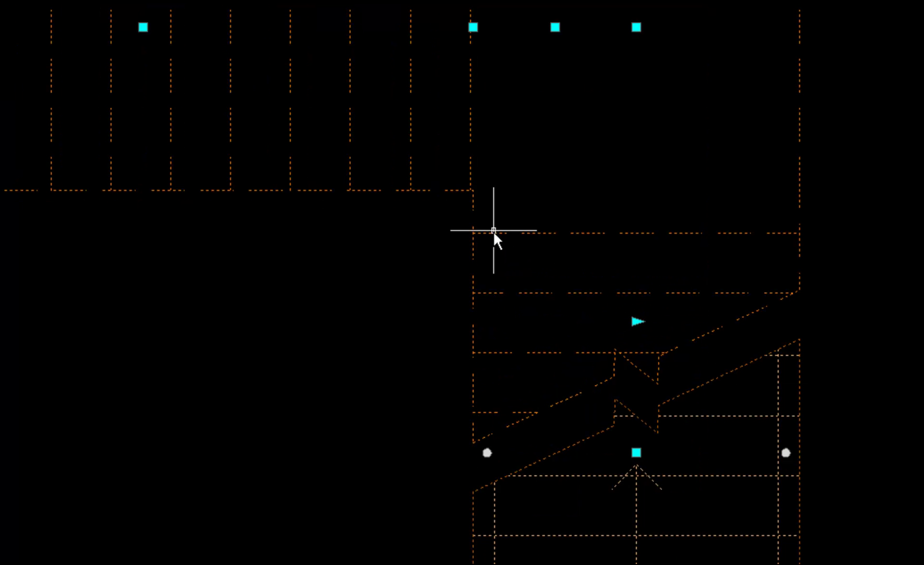
scroll(493, 231, "down", 3)
scroll(497, 231, "up", 1)
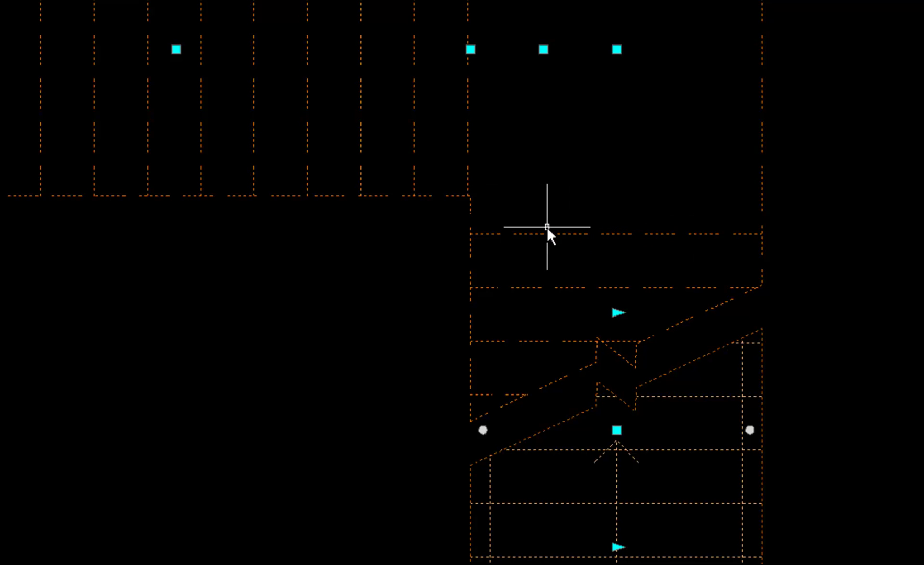
scroll(546, 226, "down", 2)
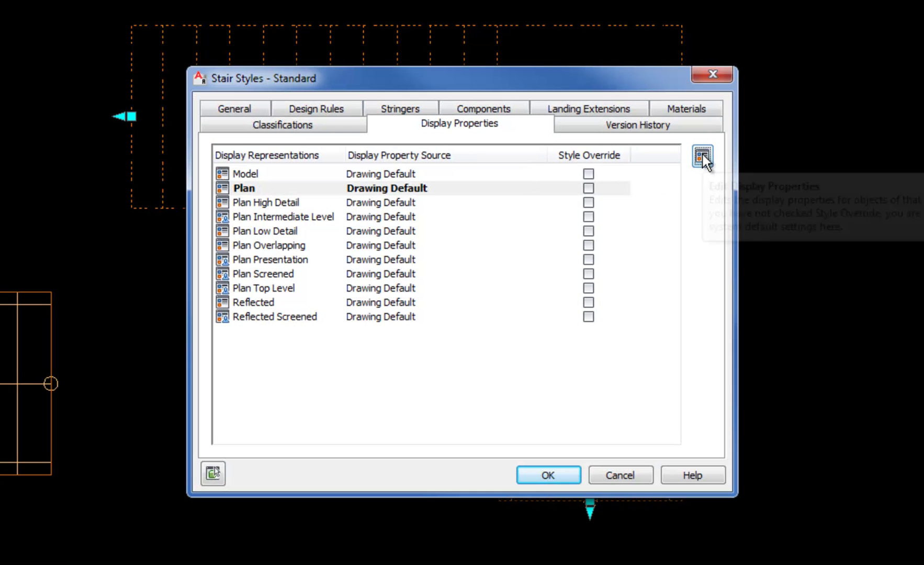
Step: Turn 'Riser above cut plane' back off in the Plan display, widening the component name column
left_click(701, 155)
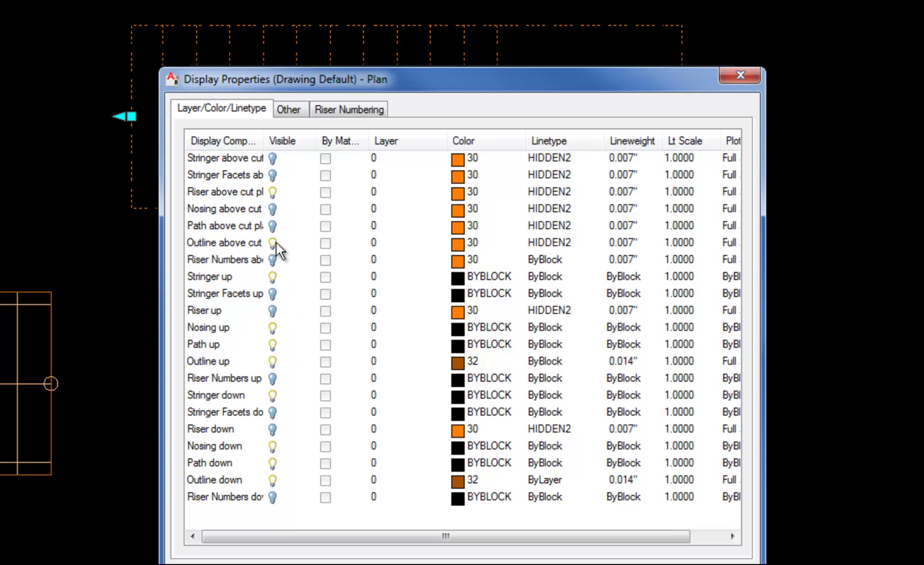
left_click(273, 192)
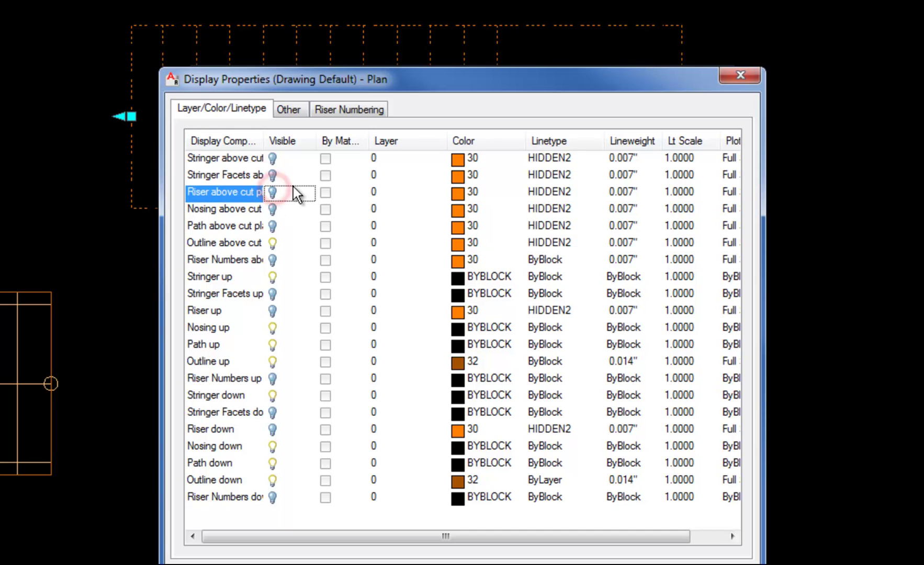
left_click_drag(264, 139, 304, 139)
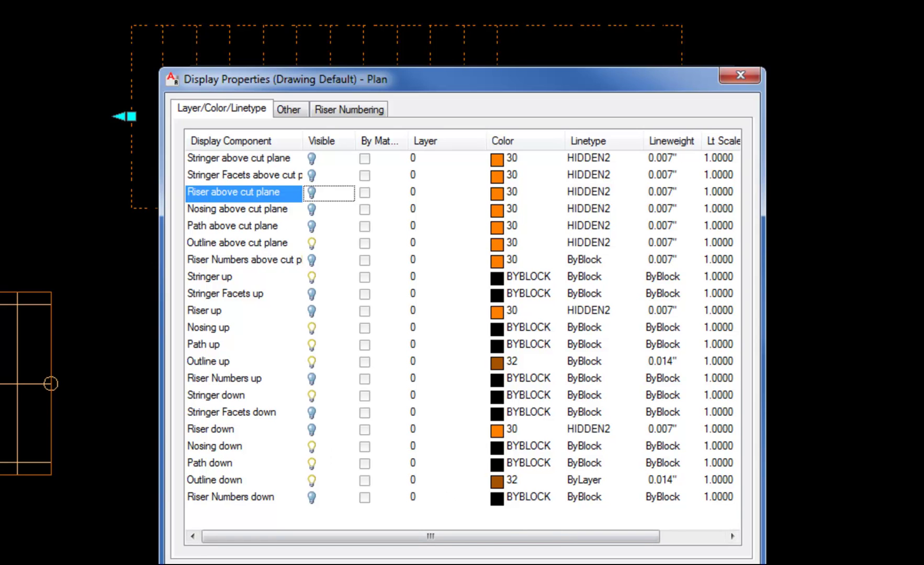
key("Return")
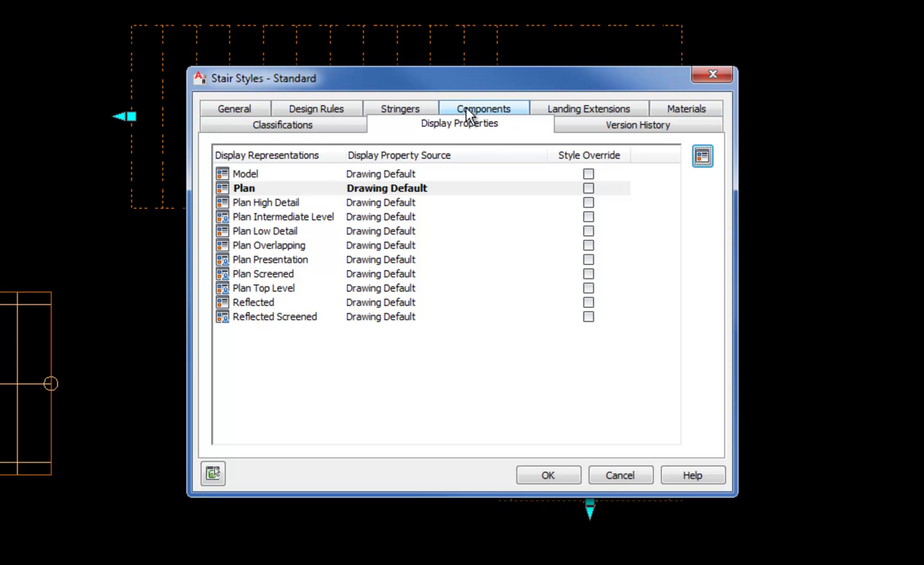
Step: Check the flight and landing thicknesses on the Components tab, then close Stair Styles
left_click(461, 107)
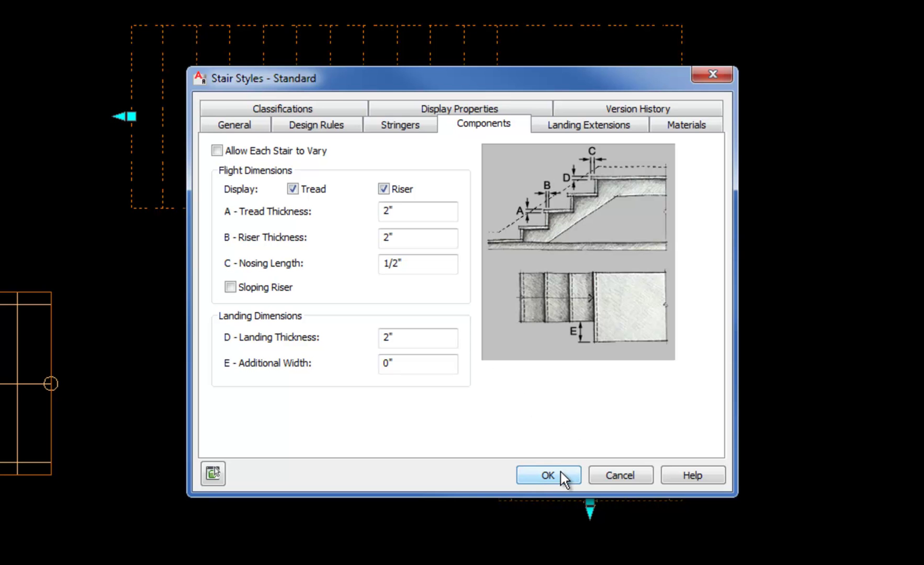
left_click(548, 474)
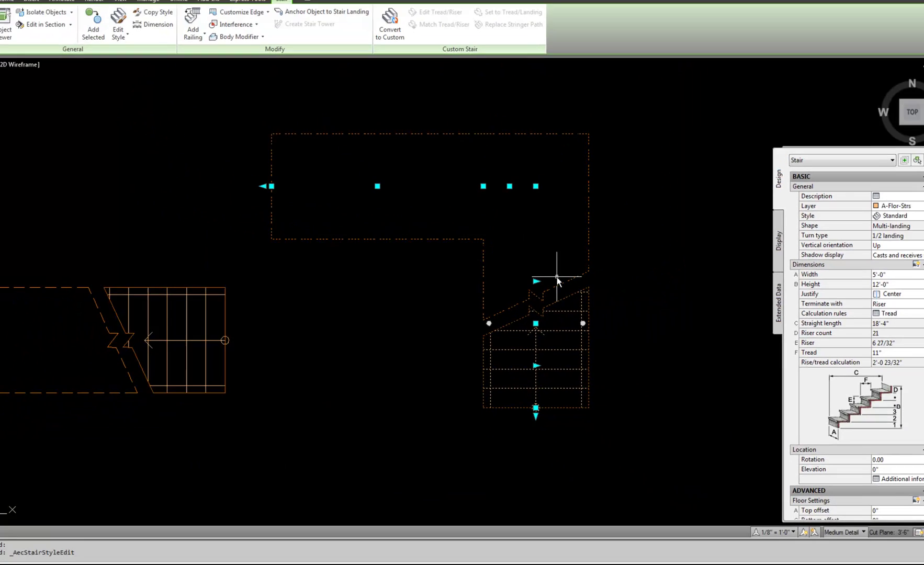